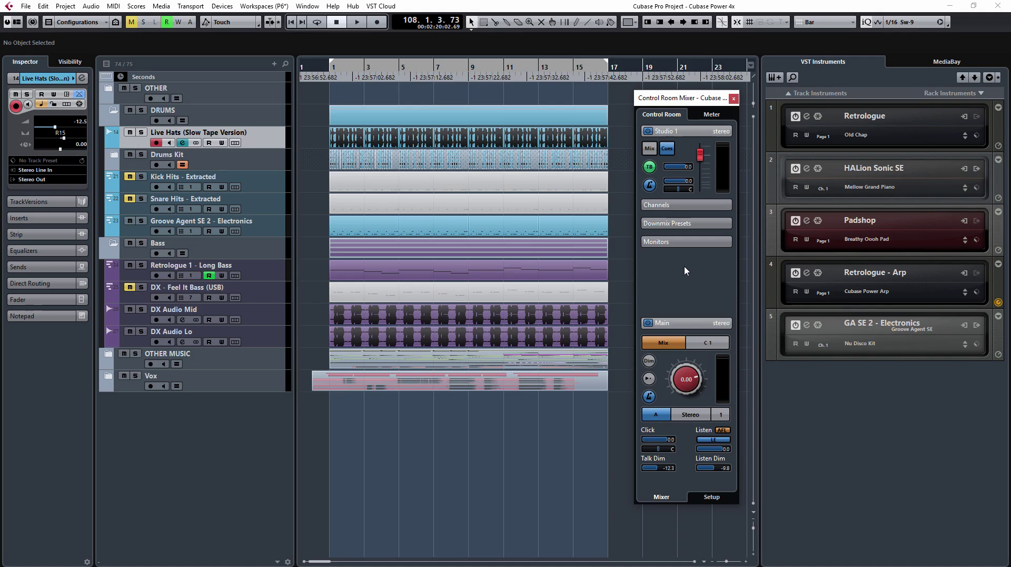
Step: Open the MixConsole and display the Channel Selector beside the channel strips
{"action": "key", "text": "F3"}
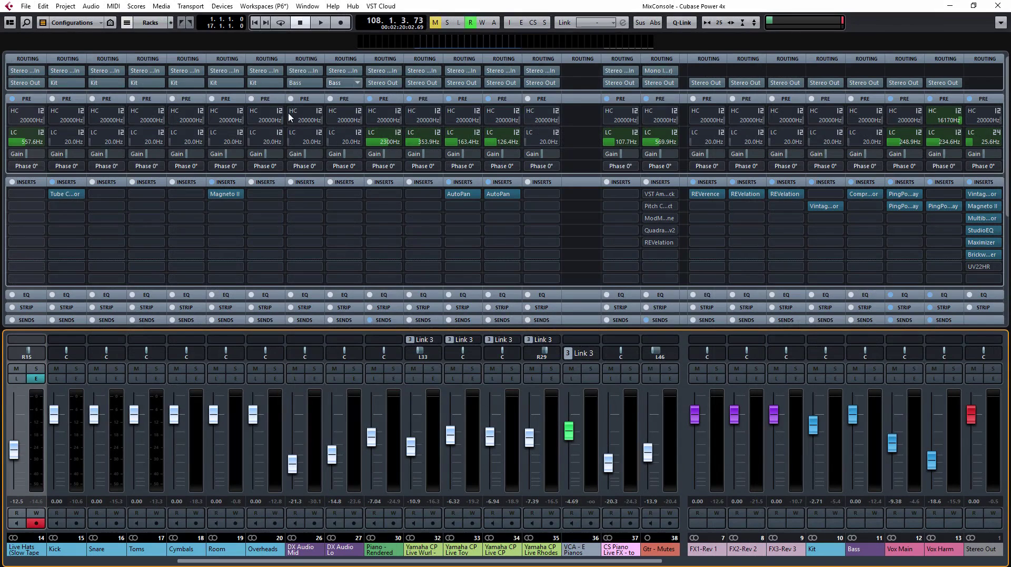
{"action": "left_click", "coordinate": [10, 23]}
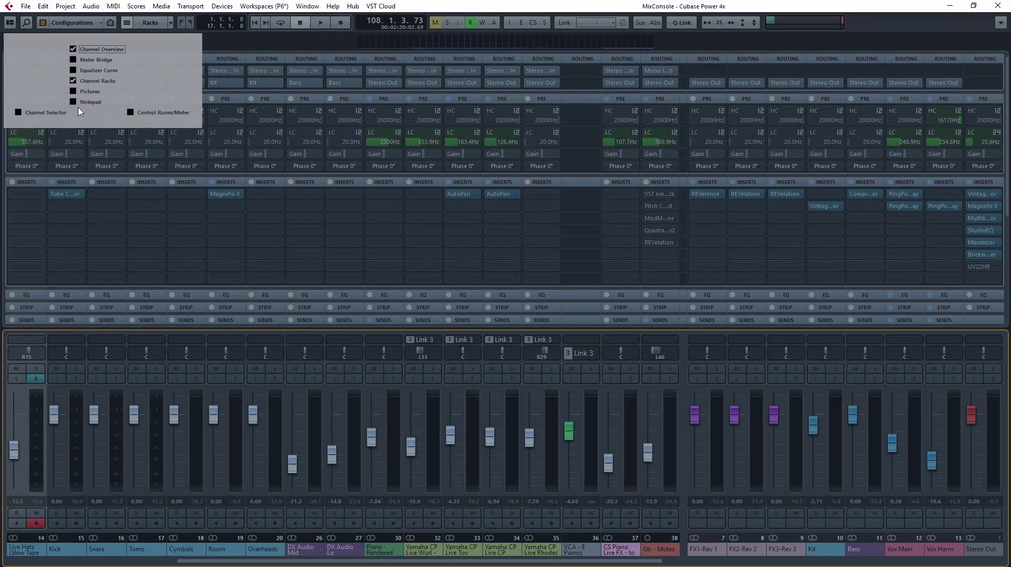
{"action": "left_click", "coordinate": [18, 112]}
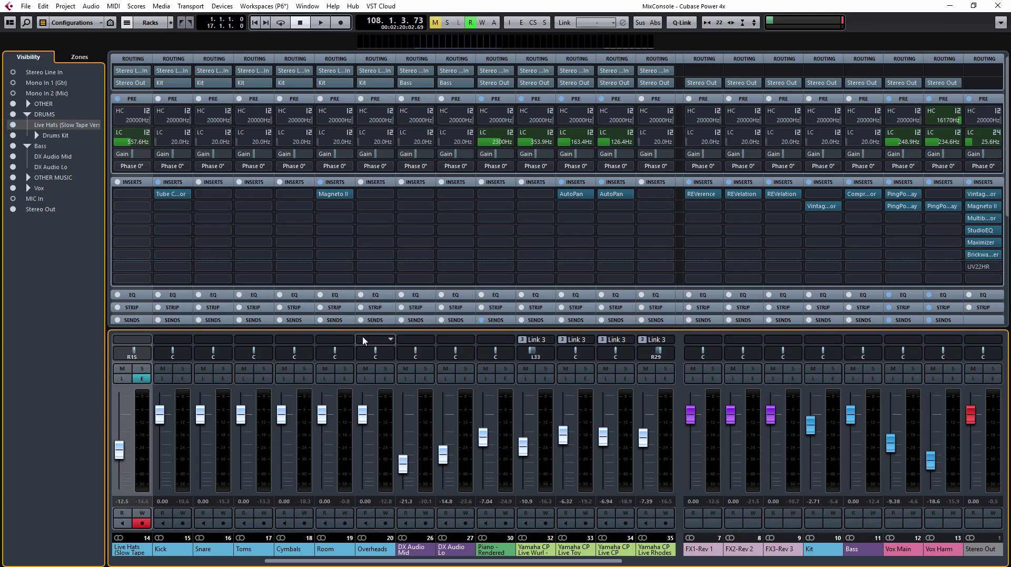
Step: Look over the mixer zones and make the Stereo Line In channel visible
{"action": "left_click", "coordinate": [79, 58]}
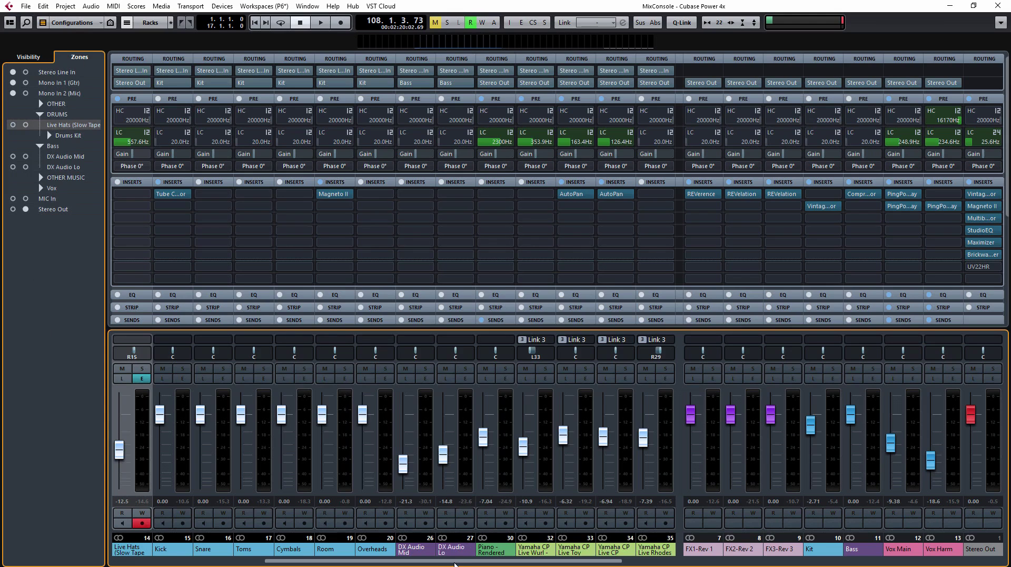
{"action": "left_click_drag", "start_coordinate": [455, 561], "coordinate": [301, 561]}
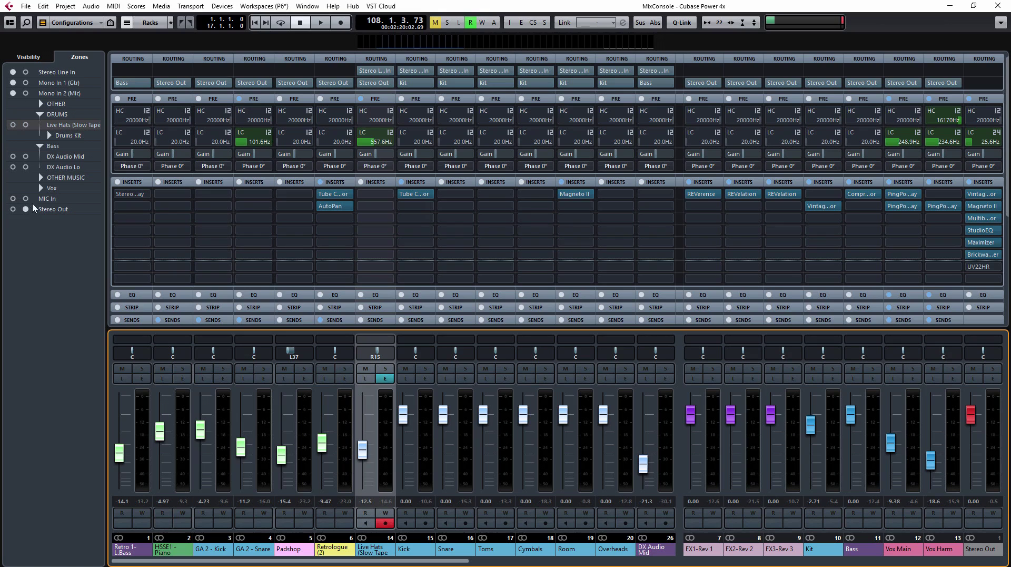
{"action": "left_click", "coordinate": [25, 57]}
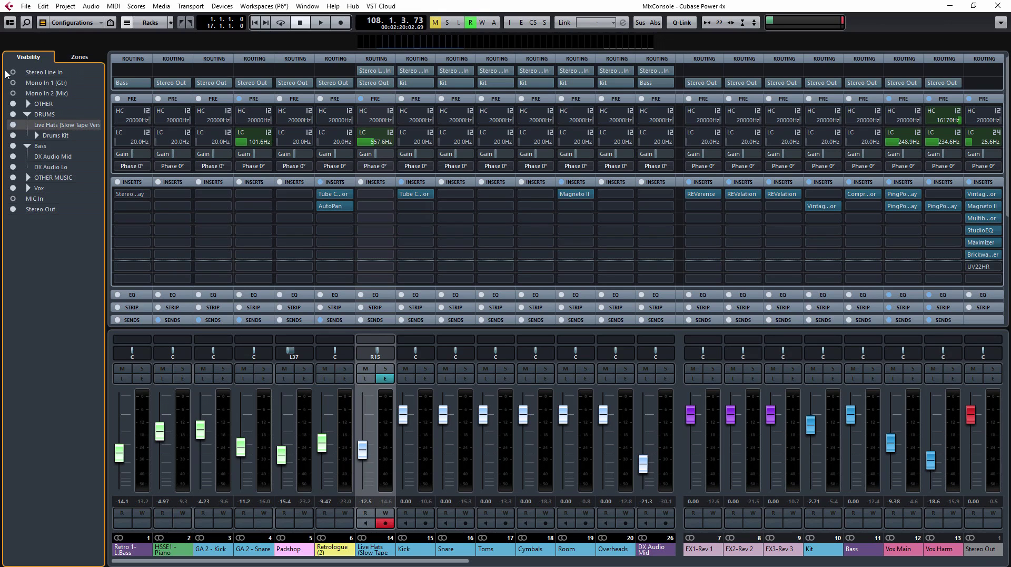
{"action": "left_click", "coordinate": [13, 72]}
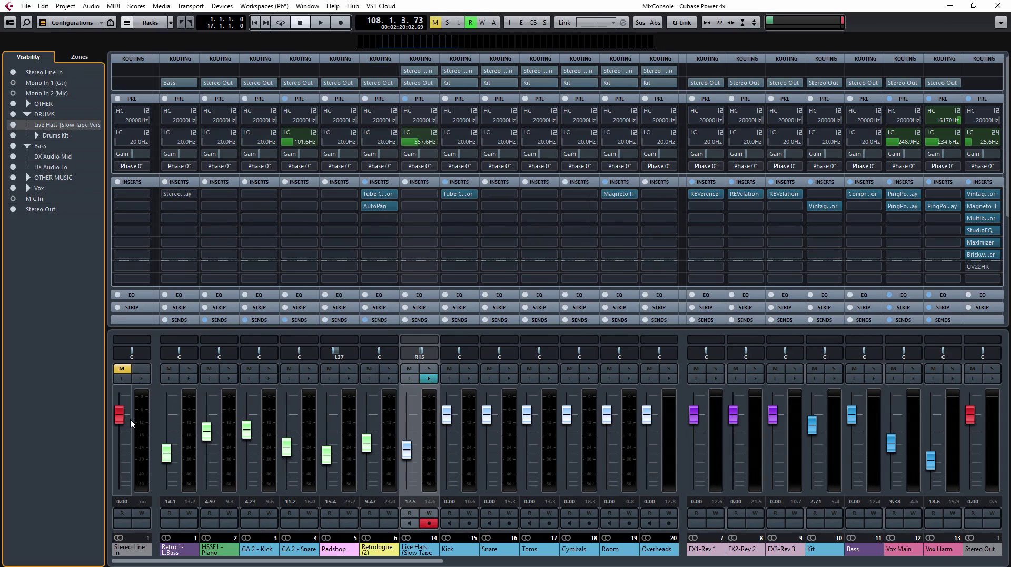
Step: Lock the Stereo Line In channel into the right zone of the mixer
{"action": "left_click", "coordinate": [82, 56]}
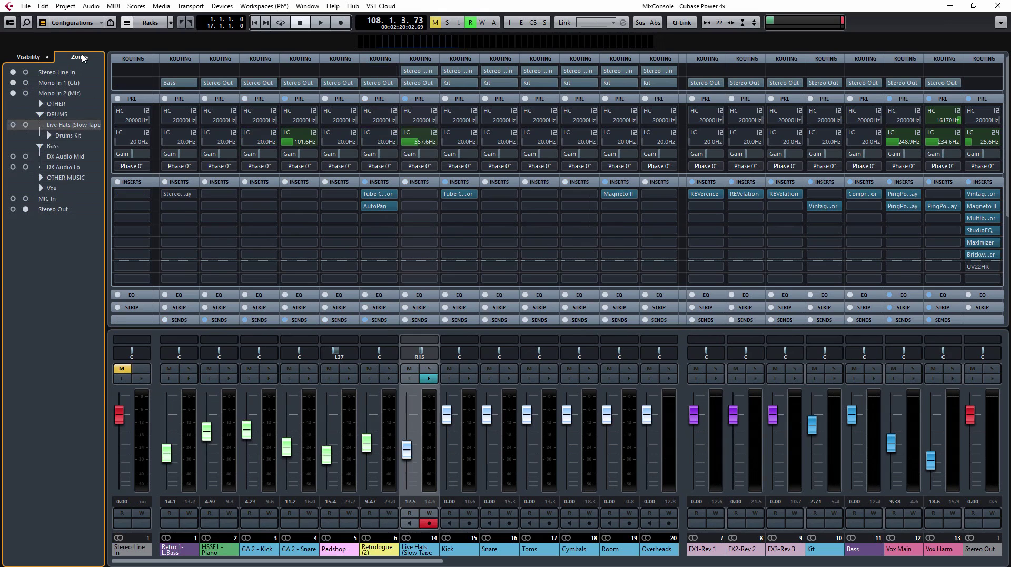
{"action": "left_click", "coordinate": [26, 73]}
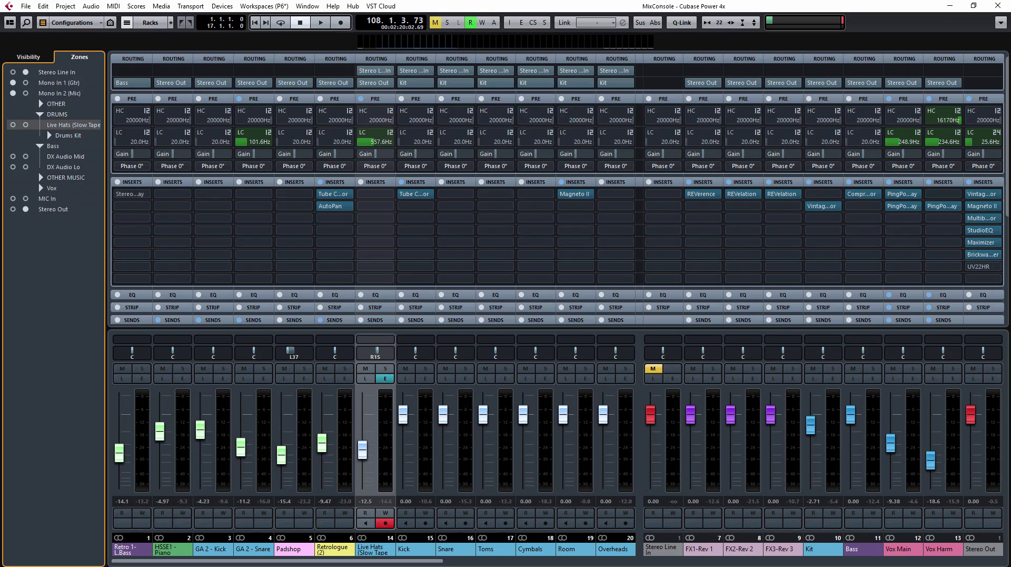
{"action": "left_click_drag", "start_coordinate": [403, 560], "coordinate": [966, 559]}
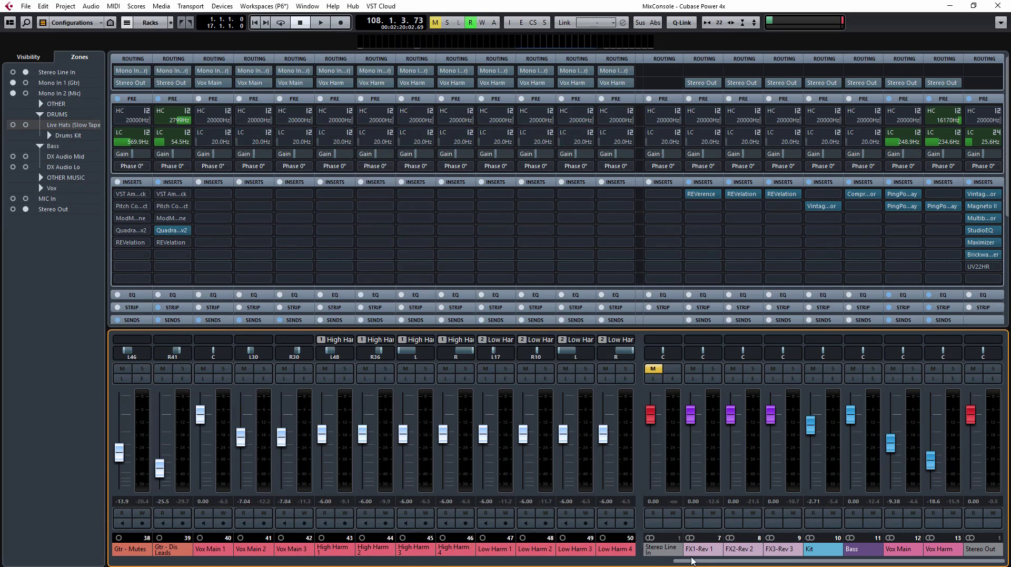
{"action": "mouse_move", "coordinate": [686, 561]}
{"action": "left_mouse_down"}
{"action": "mouse_move", "coordinate": [120, 561]}
{"action": "mouse_move", "coordinate": [695, 565]}
{"action": "left_mouse_up"}
Step: Release Stereo Line In from its fixed zone so that it scrolls with the other channels
{"action": "left_click", "coordinate": [25, 75]}
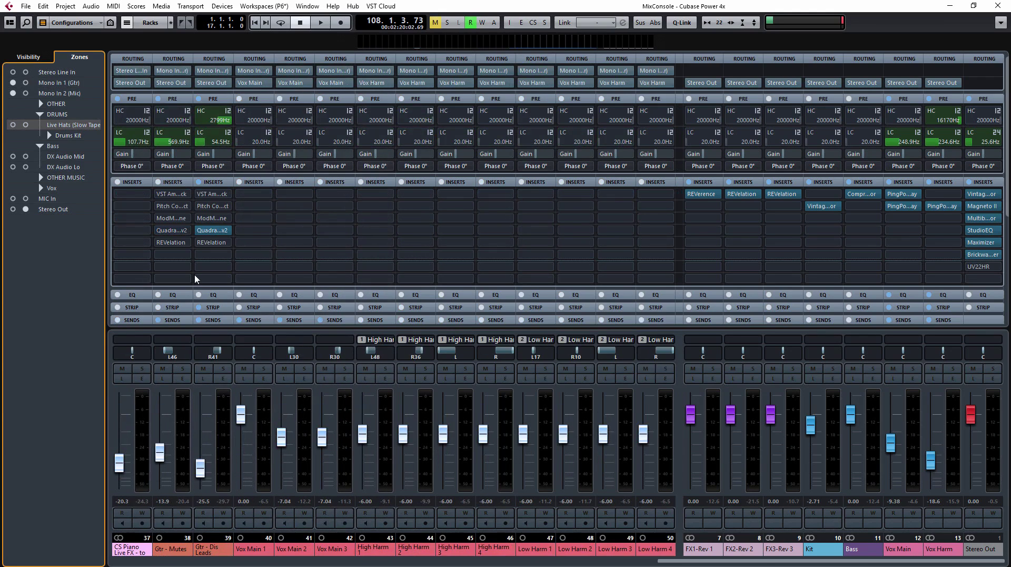
{"action": "left_click_drag", "start_coordinate": [744, 561], "coordinate": [128, 561]}
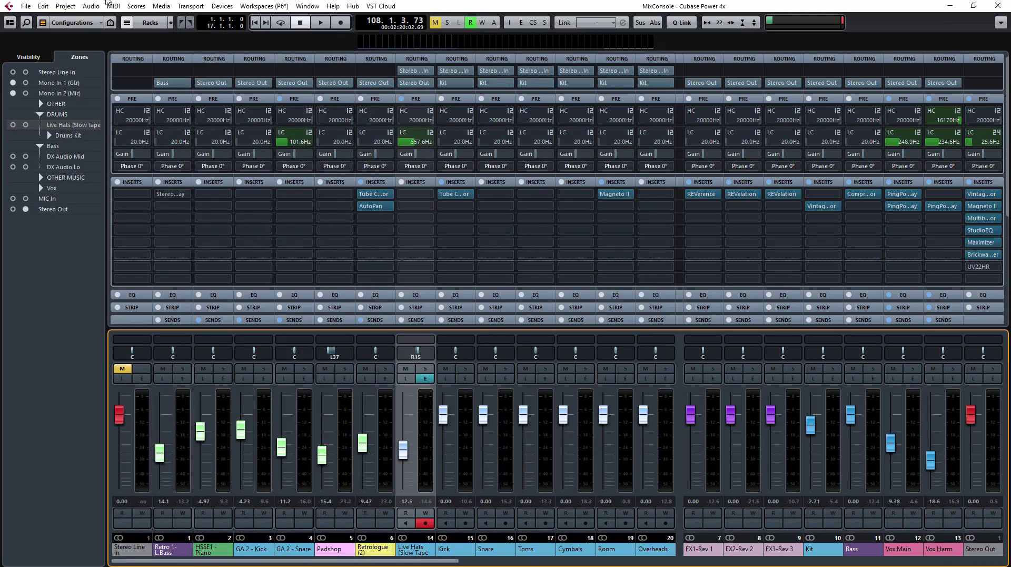
Step: Collapse the Pre rack on all channels, and expand the EQ rack to view its bands before collapsing it
{"action": "left_click", "coordinate": [150, 23]}
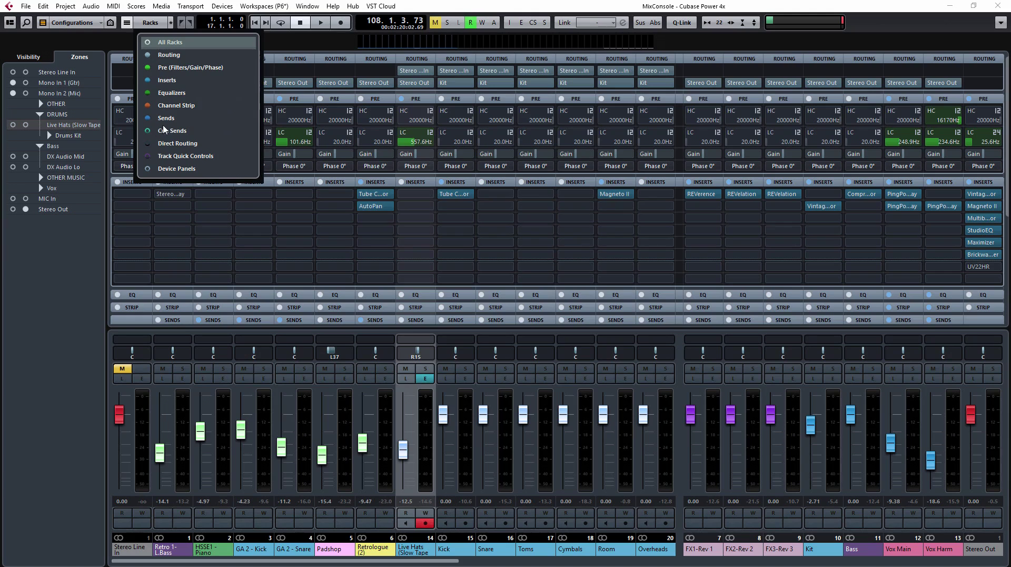
{"action": "left_click", "coordinate": [32, 400]}
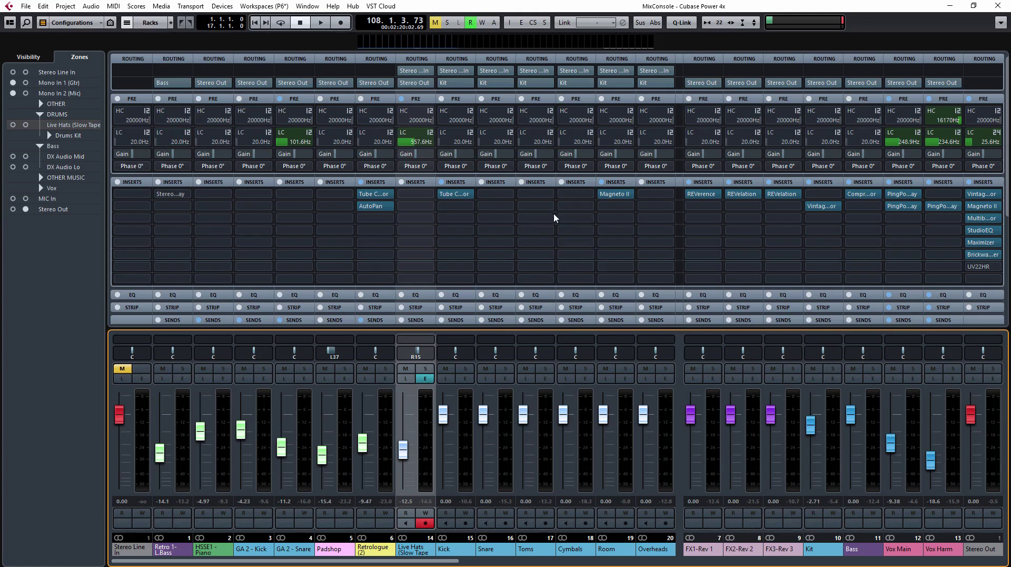
{"action": "left_click", "coordinate": [500, 100]}
{"action": "left_click", "coordinate": [501, 100]}
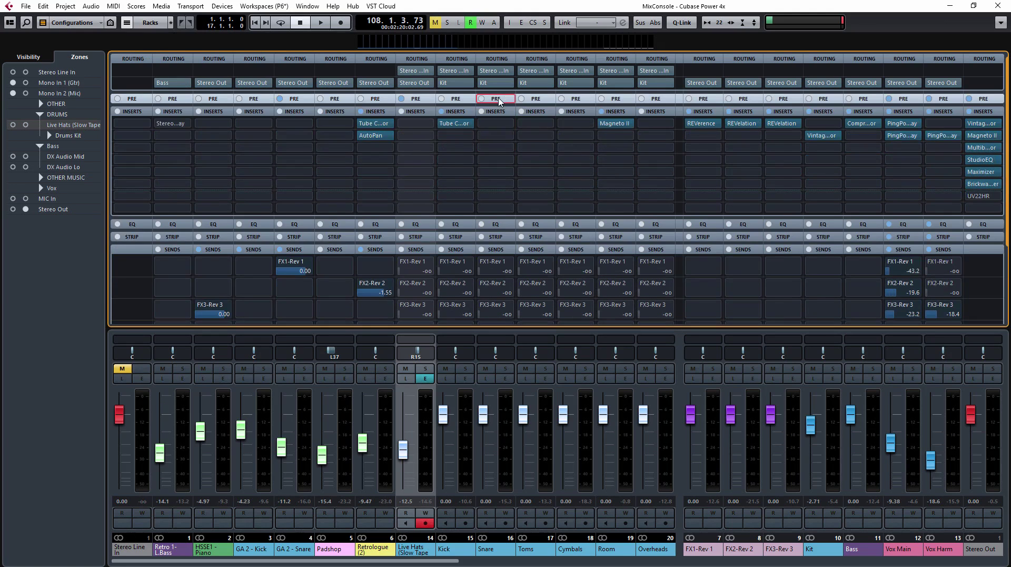
{"action": "left_click", "coordinate": [495, 225]}
{"action": "left_click", "coordinate": [495, 260]}
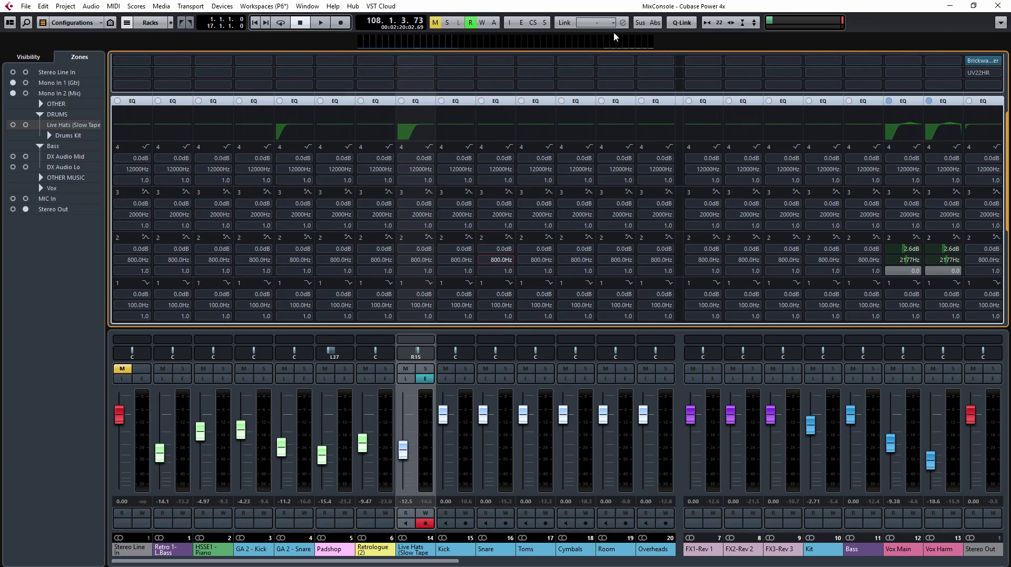
{"action": "left_click", "coordinate": [499, 100]}
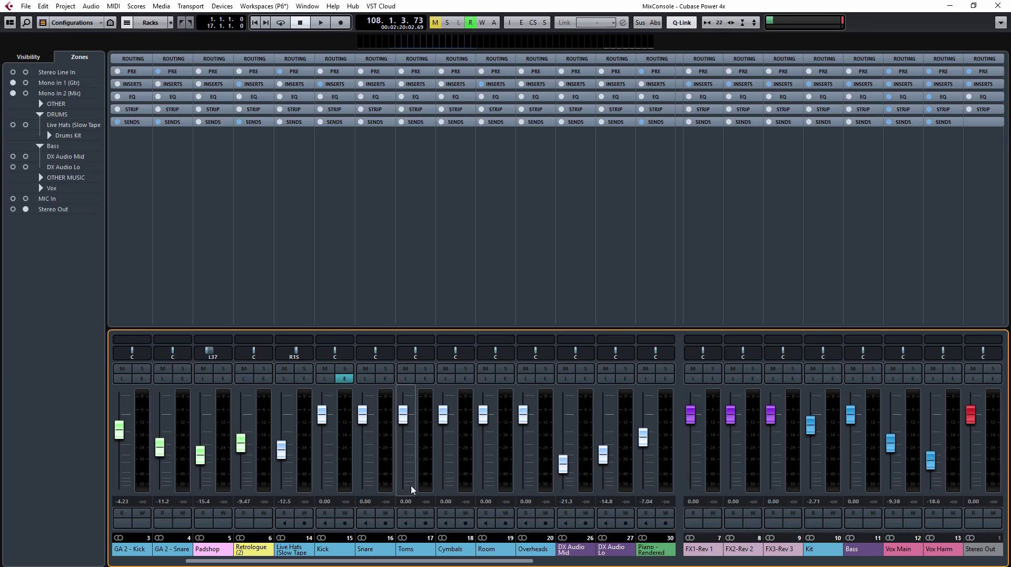
Step: Select the drum channels from Kick through Overheads and link them temporarily with Q-Link
{"action": "left_click", "coordinate": [340, 463]}
{"action": "left_click", "coordinate": [549, 471], "text": "shift"}
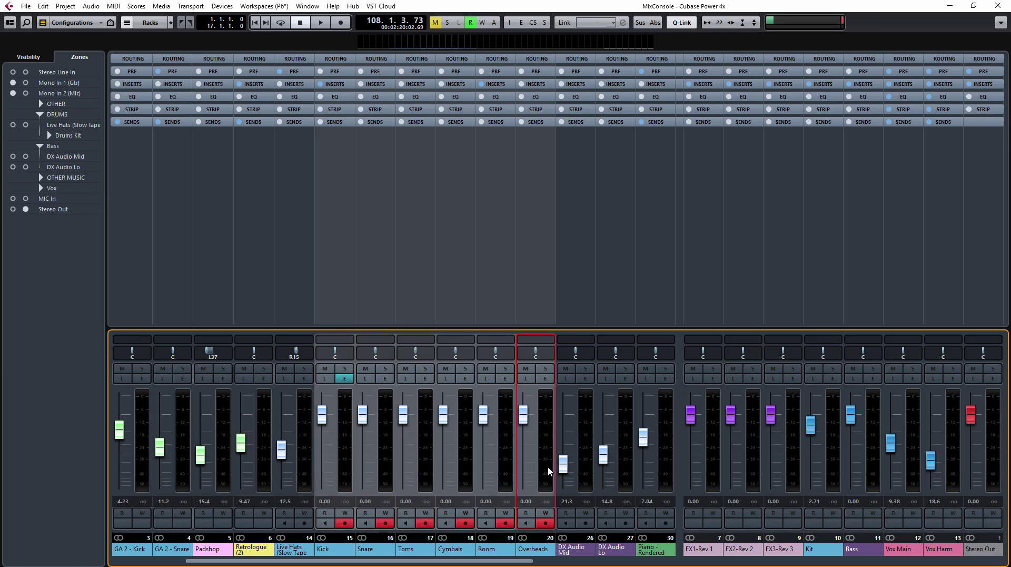
{"action": "left_click", "coordinate": [685, 24]}
Step: Lower the linked drum faders together to -12.4 dB and reset them to 0.00 dB
{"action": "left_click_drag", "start_coordinate": [523, 415], "coordinate": [530, 452]}
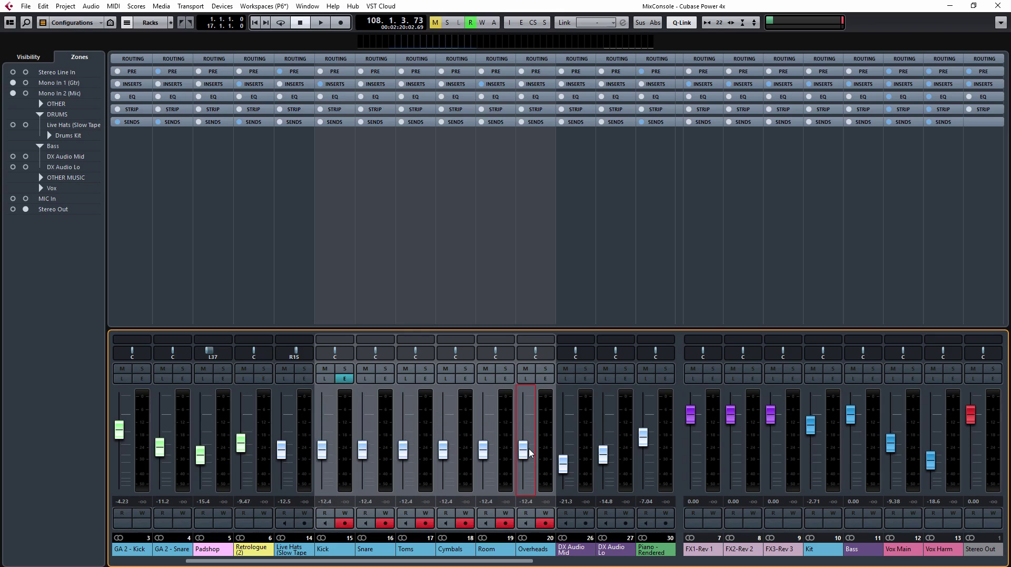
{"action": "left_click", "coordinate": [527, 456], "text": "ctrl"}
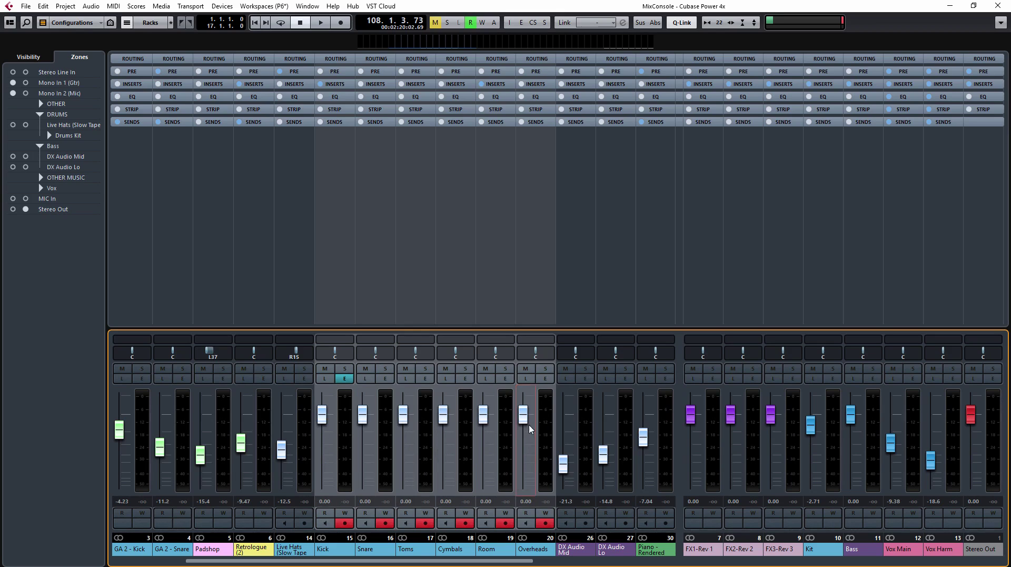
{"action": "left_click_drag", "start_coordinate": [526, 419], "coordinate": [527, 467]}
{"action": "left_click", "coordinate": [481, 442], "text": "ctrl"}
Step: Turn Q-Link off and reset the Overheads fader to 0.00 dB
{"action": "left_click", "coordinate": [686, 28]}
{"action": "left_click", "coordinate": [527, 449], "text": "ctrl"}
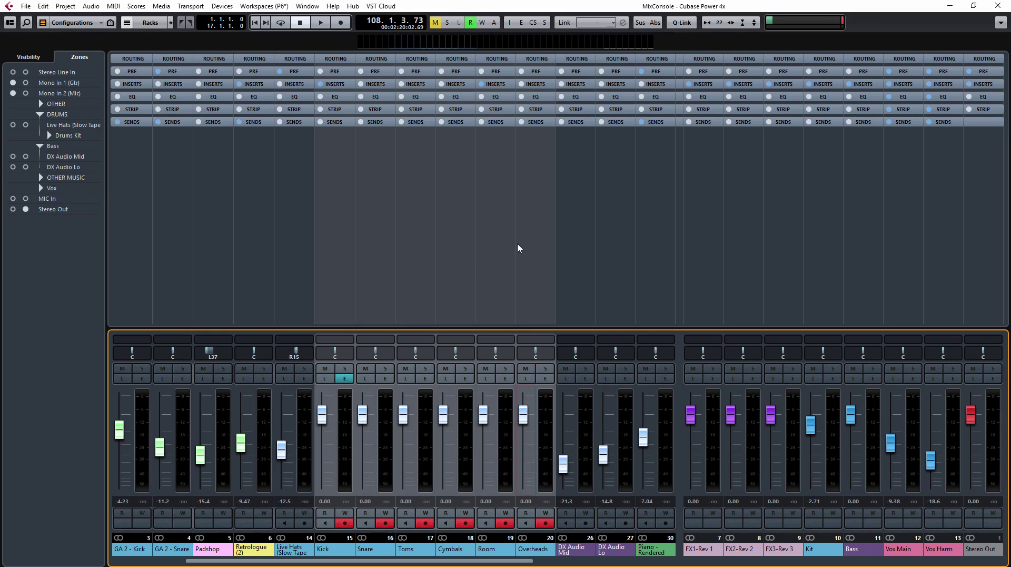
Step: Review the Link Group Settings for the selected drum channels without creating a group
{"action": "left_click", "coordinate": [563, 24]}
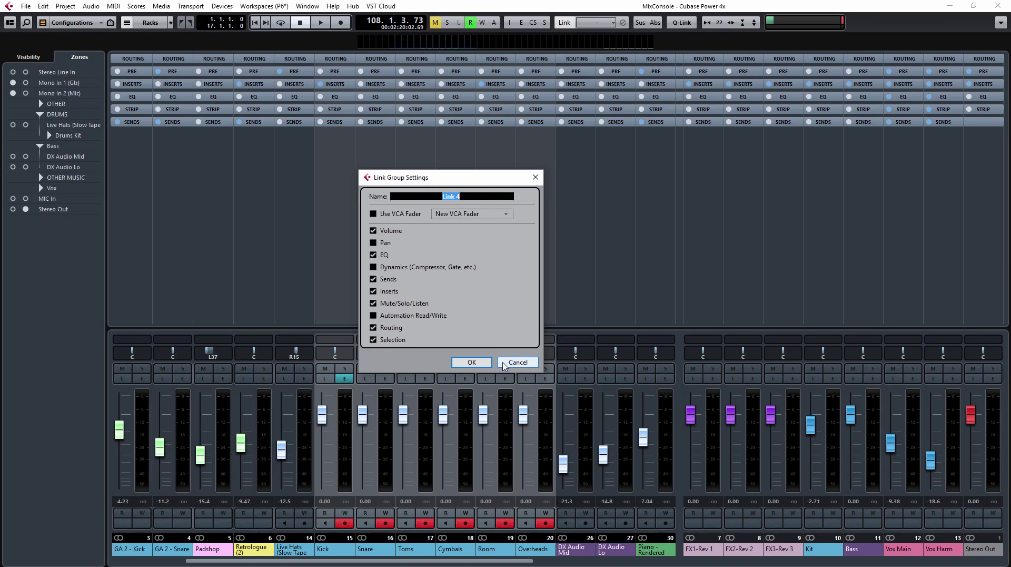
{"action": "left_click", "coordinate": [518, 364]}
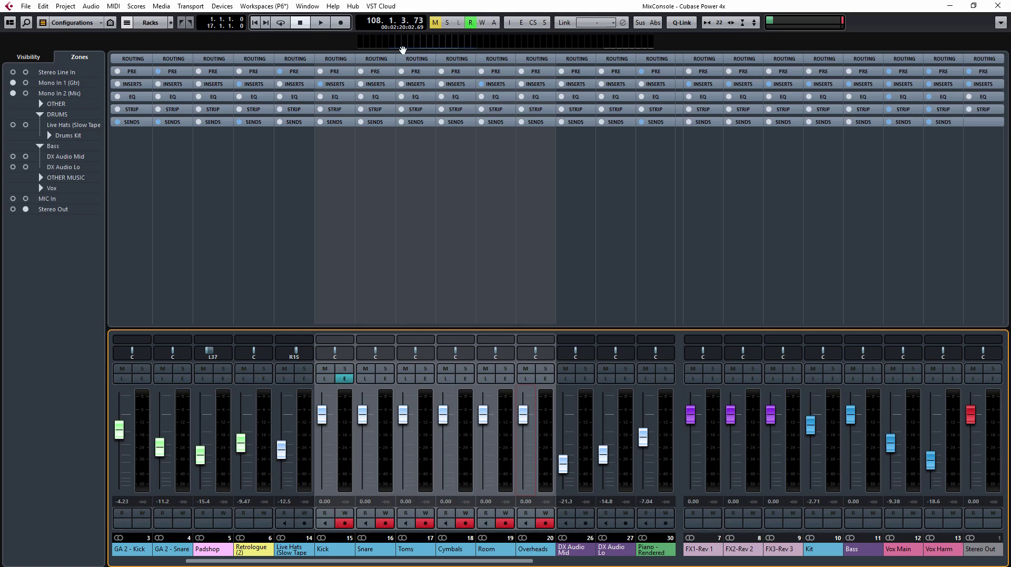
Step: Expand the Routing and Inserts racks across all mixer channels
{"action": "left_click", "coordinate": [417, 59]}
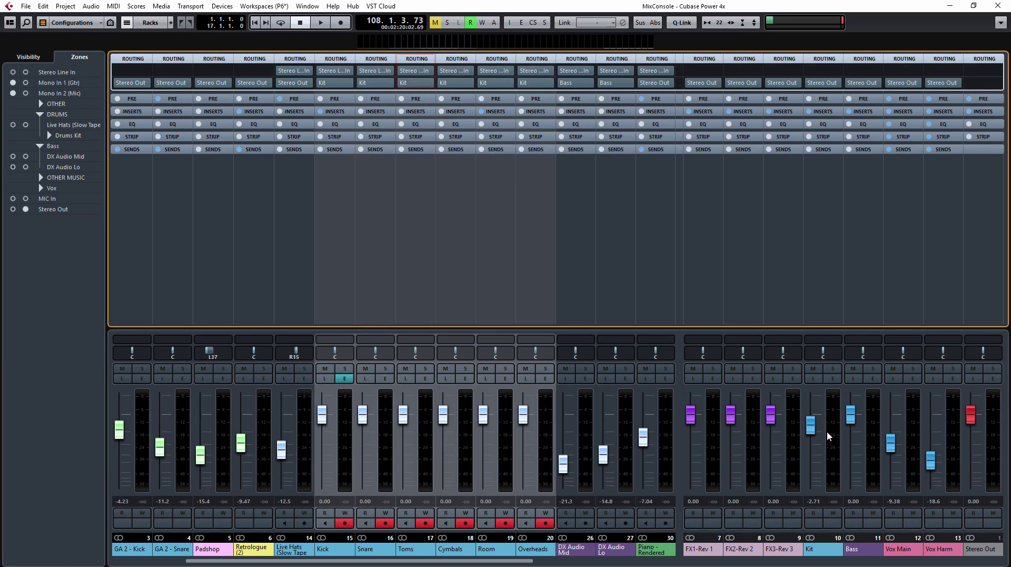
{"action": "left_click", "coordinate": [825, 111]}
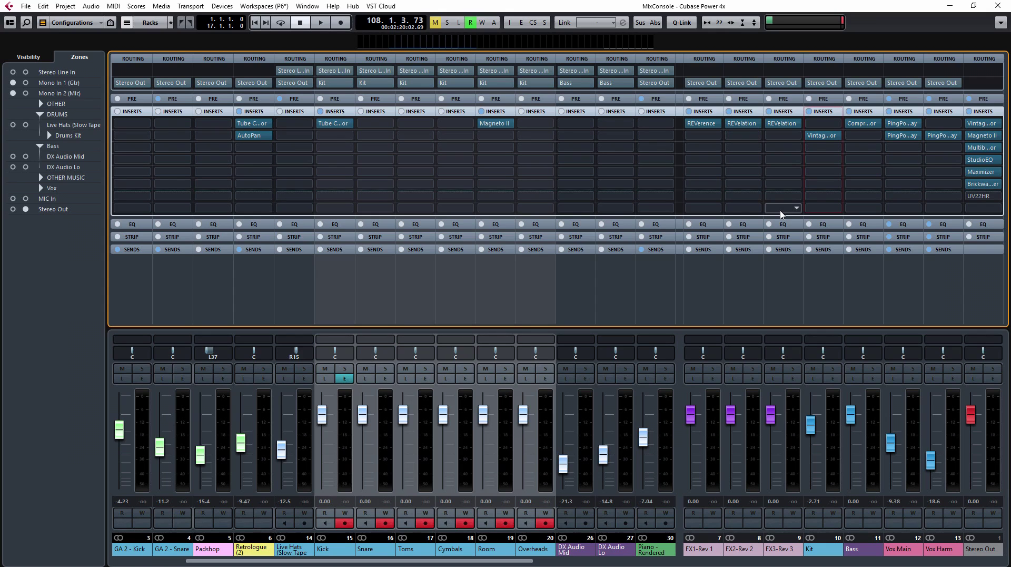
Step: Select the four Yamaha CP channels that belong to the Link 3 group
{"action": "left_click_drag", "start_coordinate": [504, 562], "coordinate": [677, 562]}
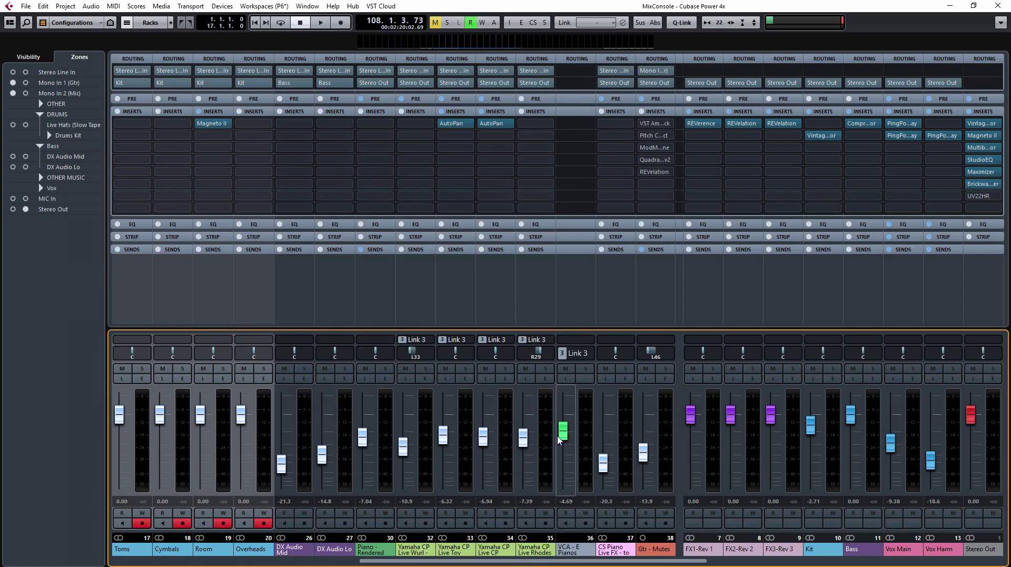
{"action": "left_click", "coordinate": [424, 481]}
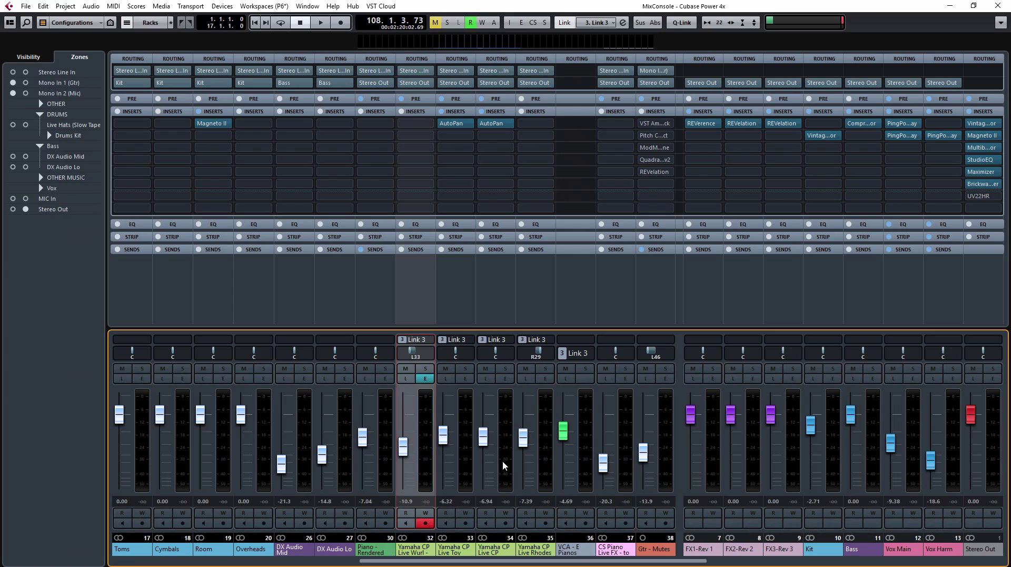
{"action": "left_click", "coordinate": [463, 479], "text": "ctrl"}
{"action": "left_click", "coordinate": [503, 477], "text": "ctrl"}
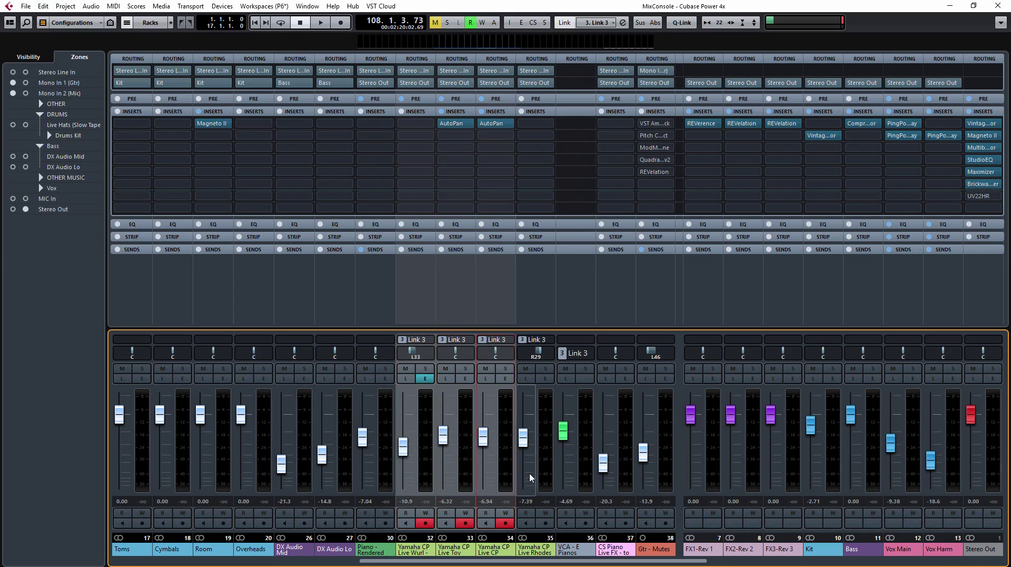
{"action": "left_click", "coordinate": [529, 477], "text": "ctrl"}
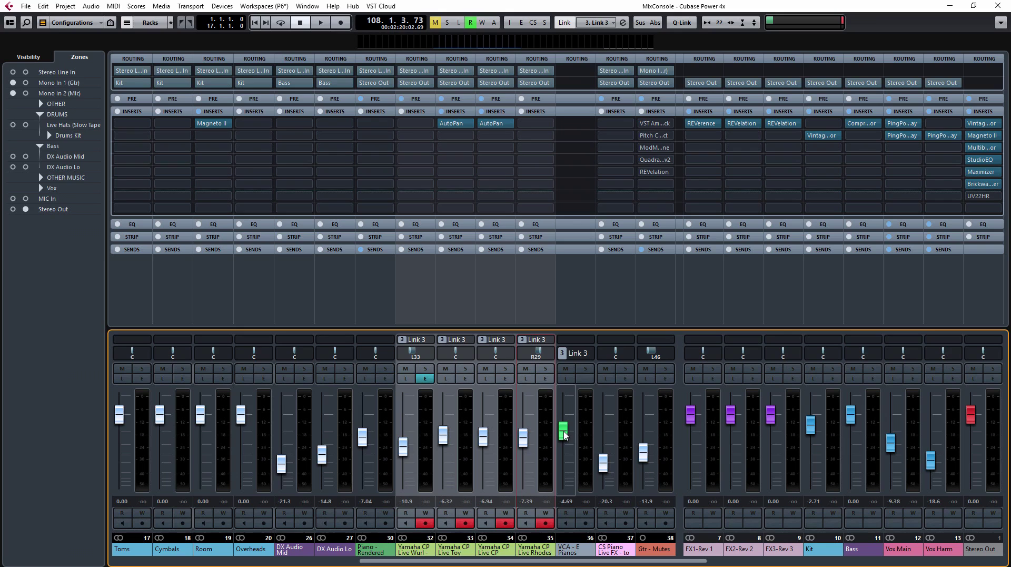
Step: Rebalance the Link 3 channel faders and lower the VCA - E Pianos fader to -8.10 dB
{"action": "left_click_drag", "start_coordinate": [565, 434], "coordinate": [443, 438]}
{"action": "left_click", "coordinate": [408, 448]}
{"action": "left_click", "coordinate": [562, 432]}
{"action": "mouse_move", "coordinate": [570, 424]}
{"action": "left_mouse_down"}
{"action": "mouse_move", "coordinate": [574, 453]}
{"action": "mouse_move", "coordinate": [569, 415]}
{"action": "mouse_move", "coordinate": [566, 463]}
{"action": "mouse_move", "coordinate": [567, 421]}
{"action": "mouse_move", "coordinate": [567, 442]}
{"action": "left_mouse_up"}
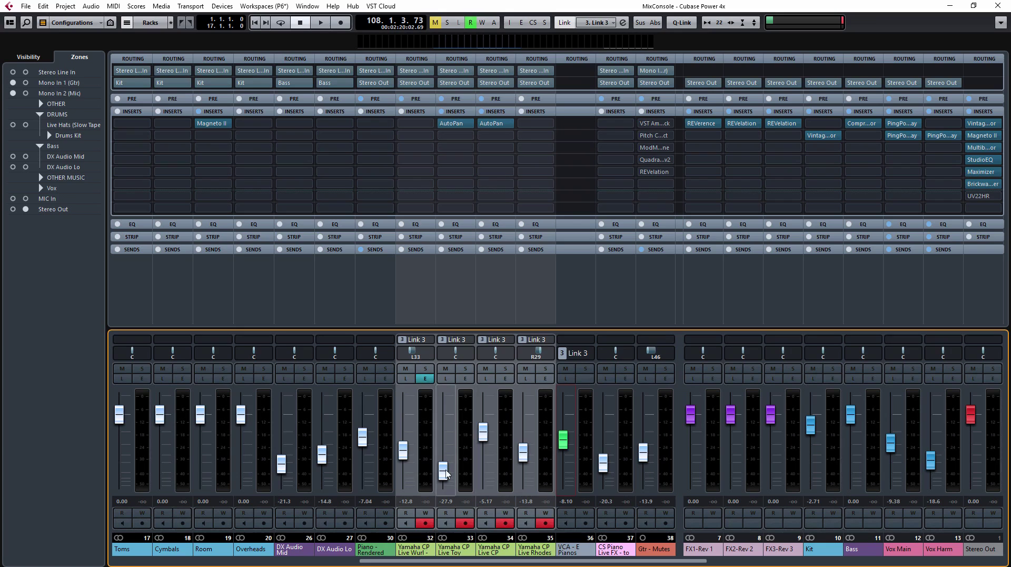
Step: Set the Yamaha CP Live Toy fader to -22.8 dB and the Yamaha CP Live Rhodes fader to -16.5 dB
{"action": "left_click_drag", "start_coordinate": [444, 470], "coordinate": [444, 465]}
{"action": "left_click_drag", "start_coordinate": [523, 452], "coordinate": [525, 459]}
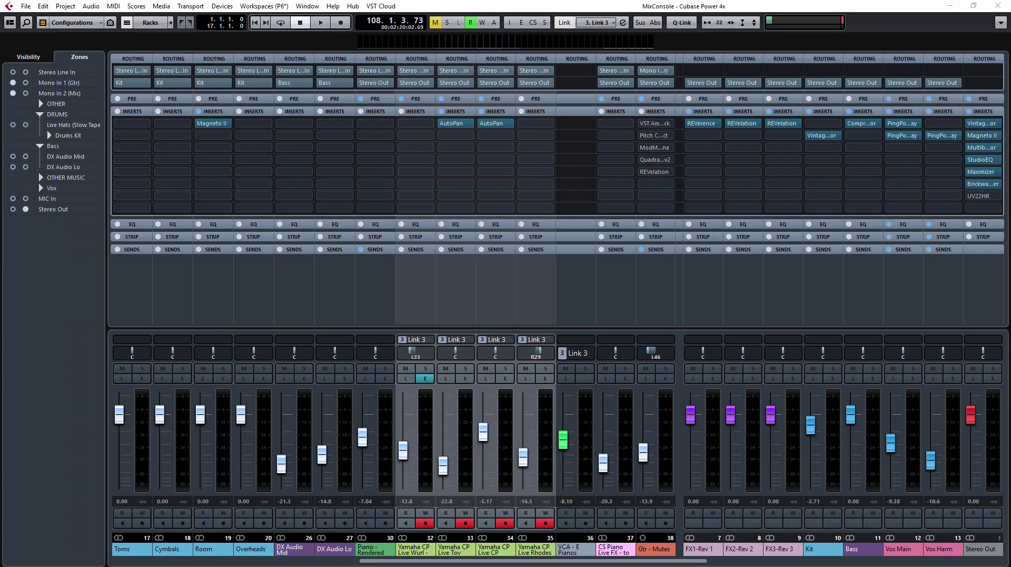
Step: View the Pre and EQ racks one at a time, and expand the Strip rack across all channels
{"action": "left_click", "coordinate": [499, 99]}
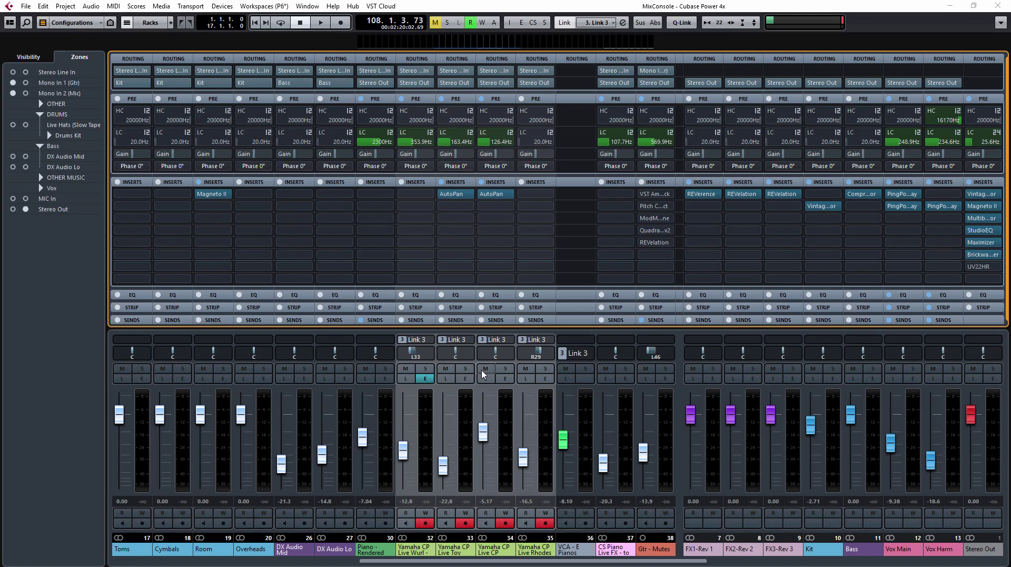
{"action": "left_click", "coordinate": [457, 98]}
{"action": "left_click", "coordinate": [456, 223]}
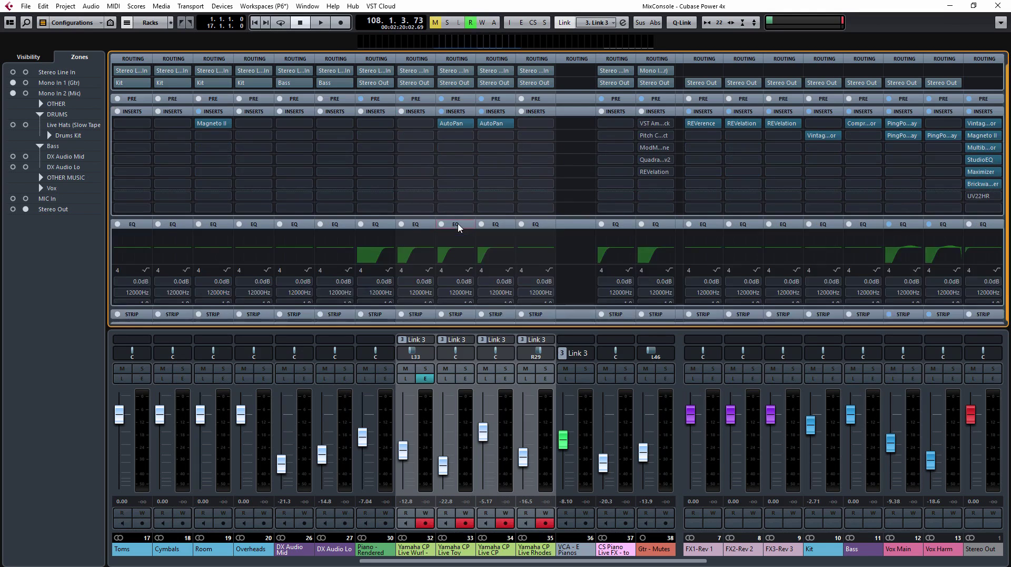
{"action": "left_click", "coordinate": [456, 75]}
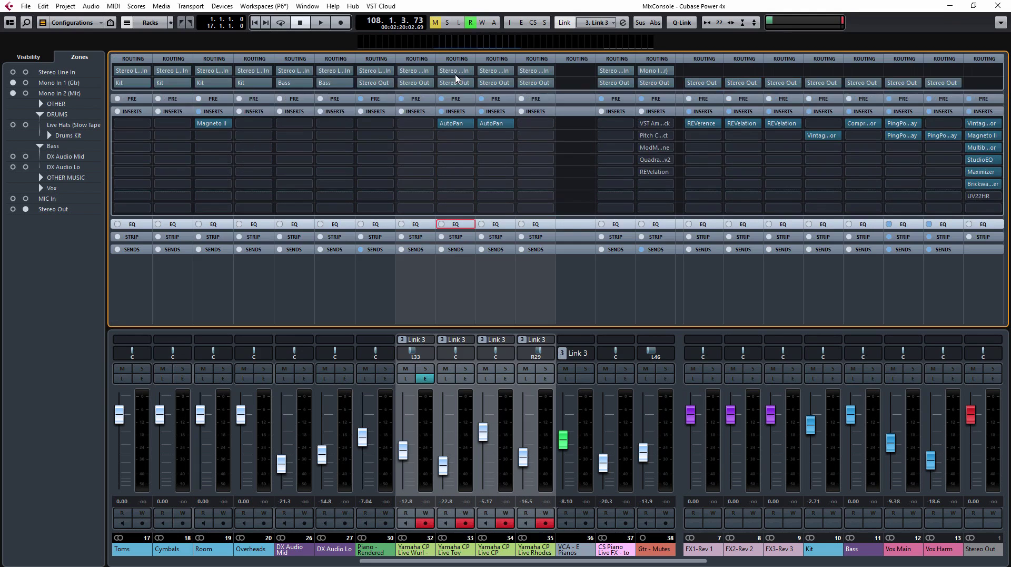
{"action": "left_click", "coordinate": [456, 237]}
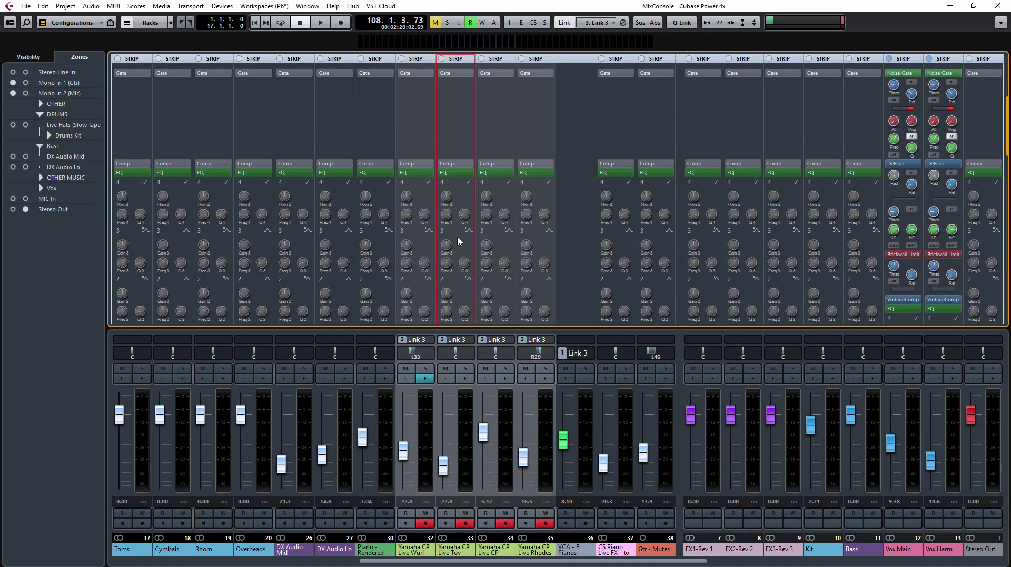
Step: Collapse the Strip rack and show the channel strip section in the channel settings of Yamaha CP Live Toy
{"action": "left_click", "coordinate": [458, 59]}
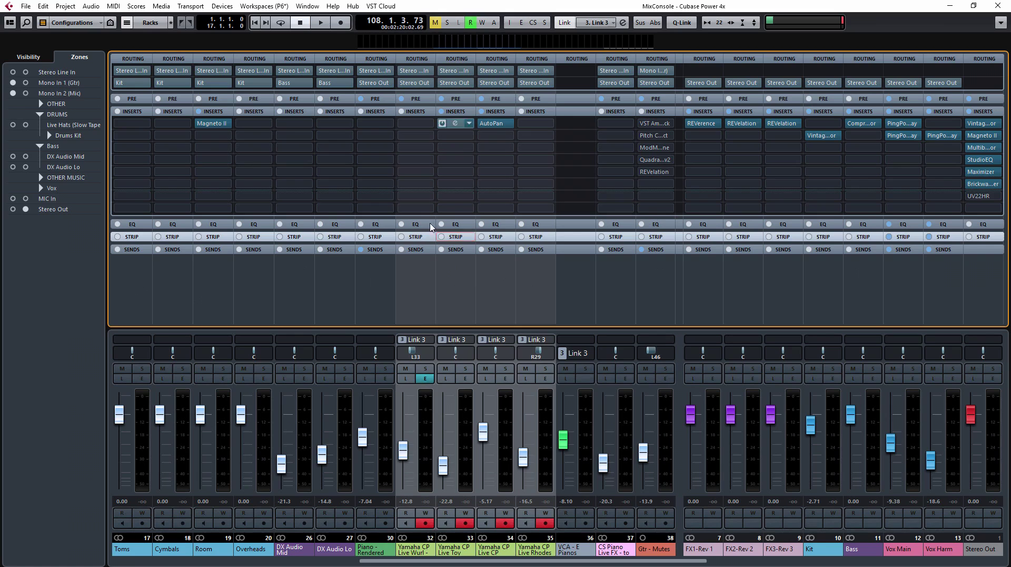
{"action": "left_click", "coordinate": [465, 378]}
{"action": "left_click_drag", "start_coordinate": [559, 300], "coordinate": [480, 83]}
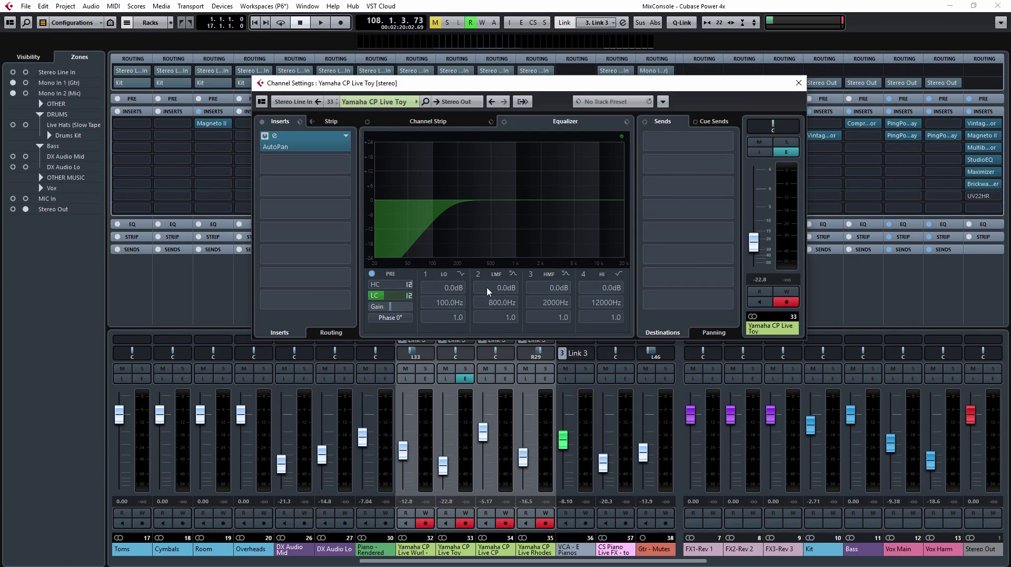
{"action": "left_click", "coordinate": [438, 123]}
{"action": "mouse_move", "coordinate": [387, 142]}
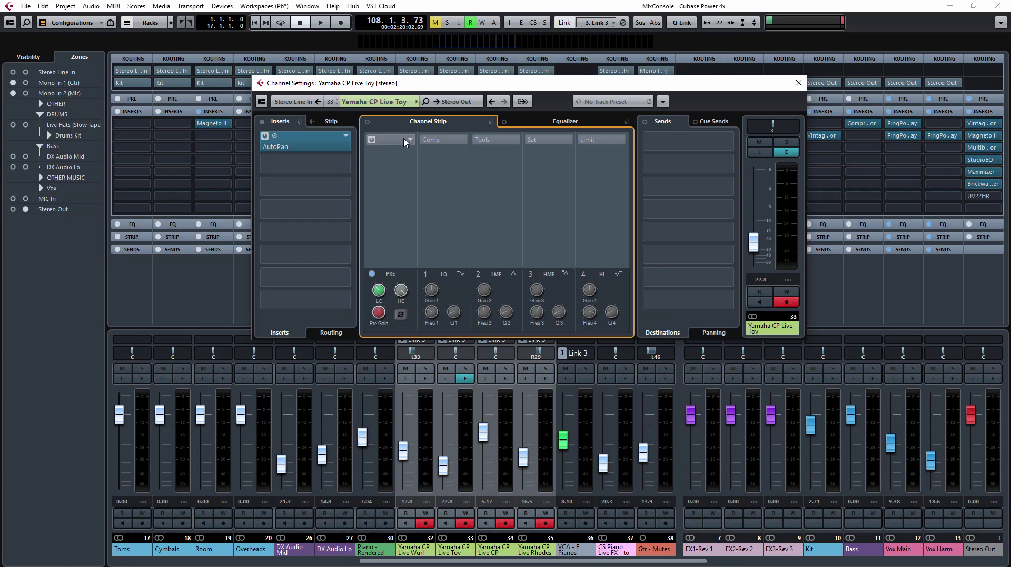
Step: Load Noise Gate, VintageCompressor, EnvelopeShaper, Magneto II and Brickwall Limiter into the channel strip of Yamaha CP Live Toy
{"action": "left_click", "coordinate": [516, 140]}
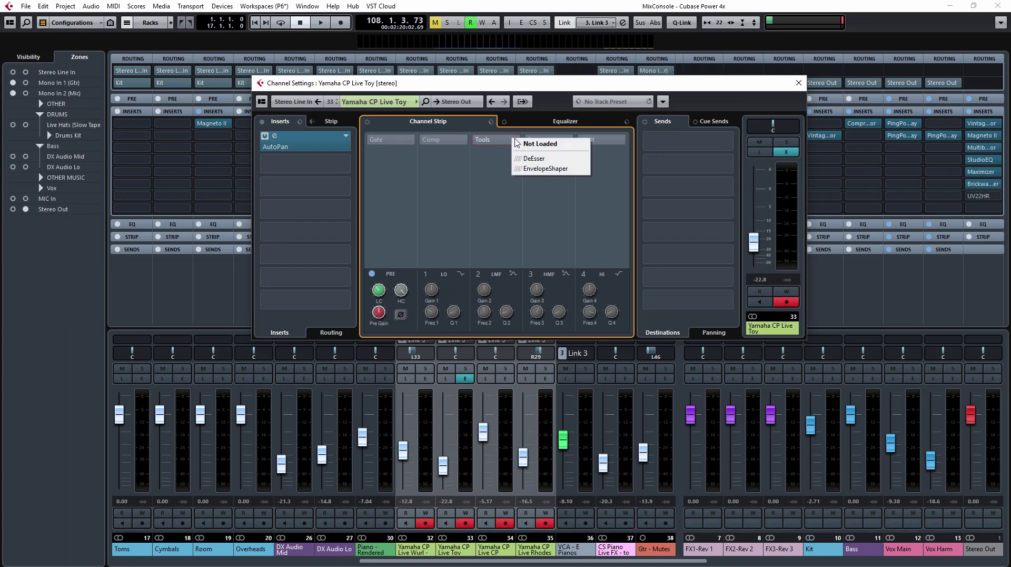
{"action": "left_click", "coordinate": [526, 169]}
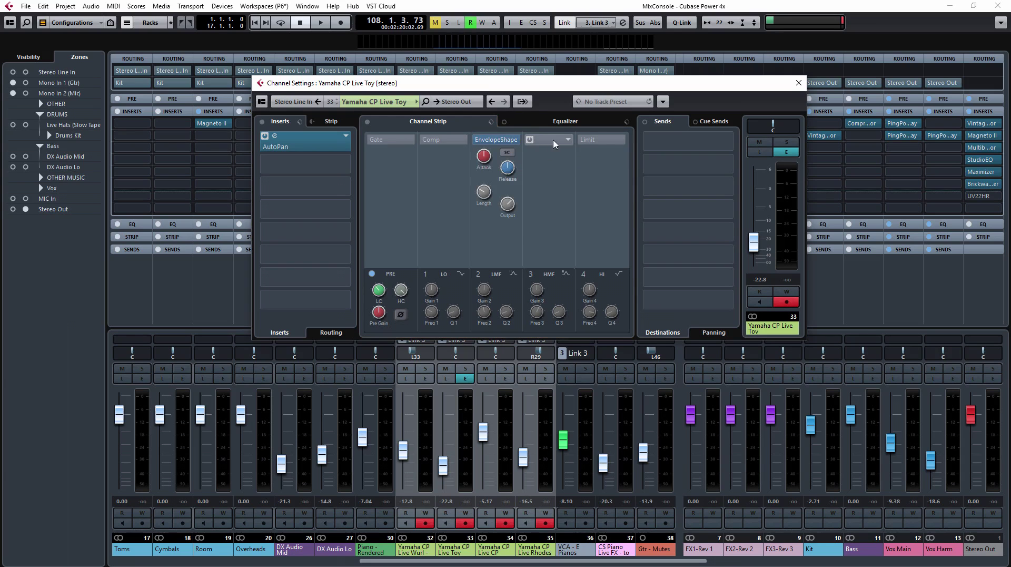
{"action": "left_click", "coordinate": [553, 141]}
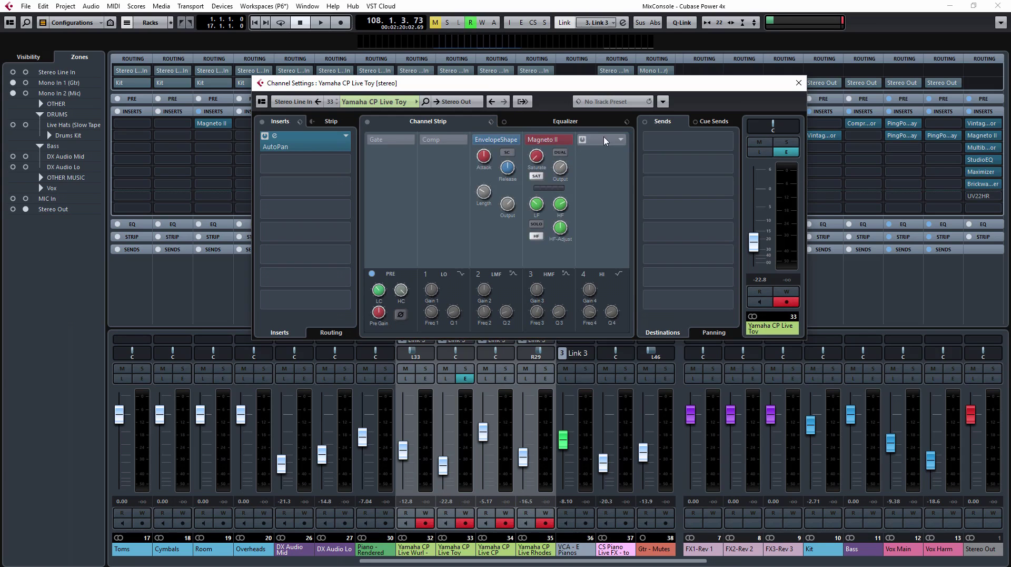
{"action": "left_click", "coordinate": [460, 141]}
{"action": "left_click", "coordinate": [489, 156]}
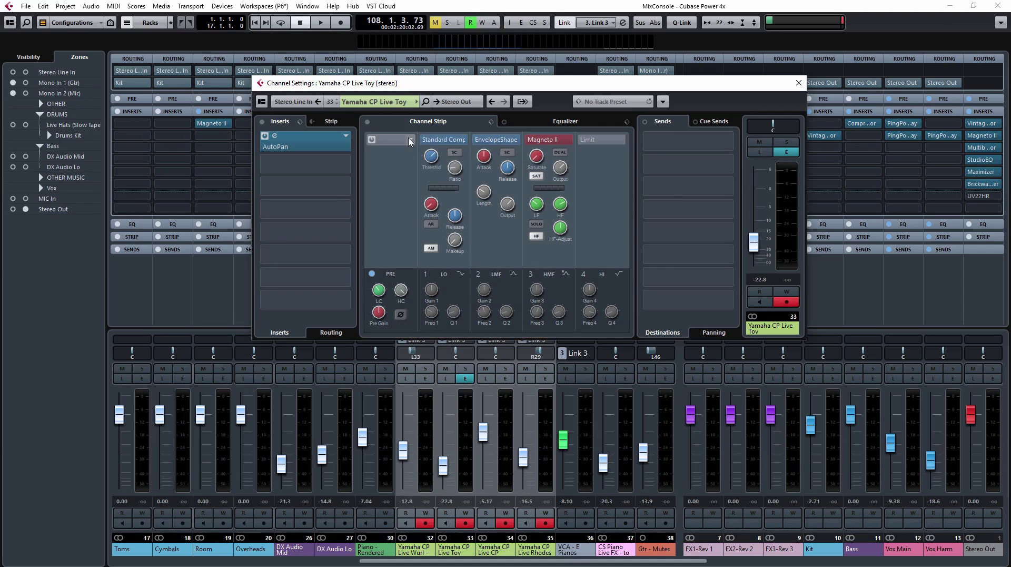
{"action": "left_click", "coordinate": [409, 141]}
{"action": "left_click", "coordinate": [428, 160]}
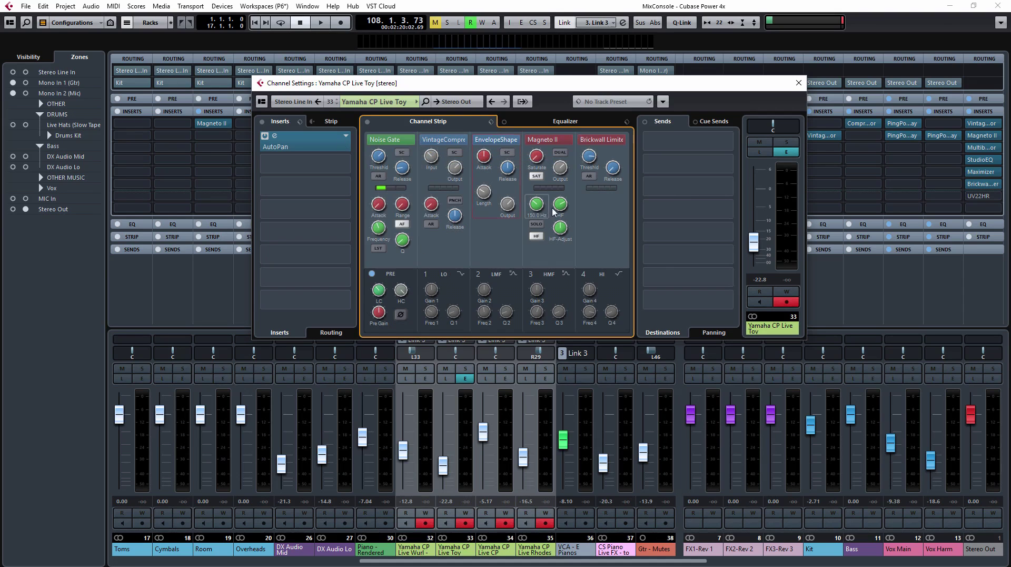
Step: Bypass the EnvelopeShaper module and adjust the low-cut frequency in the Pre section of Yamaha CP Live Toy
{"action": "mouse_move", "coordinate": [488, 141]}
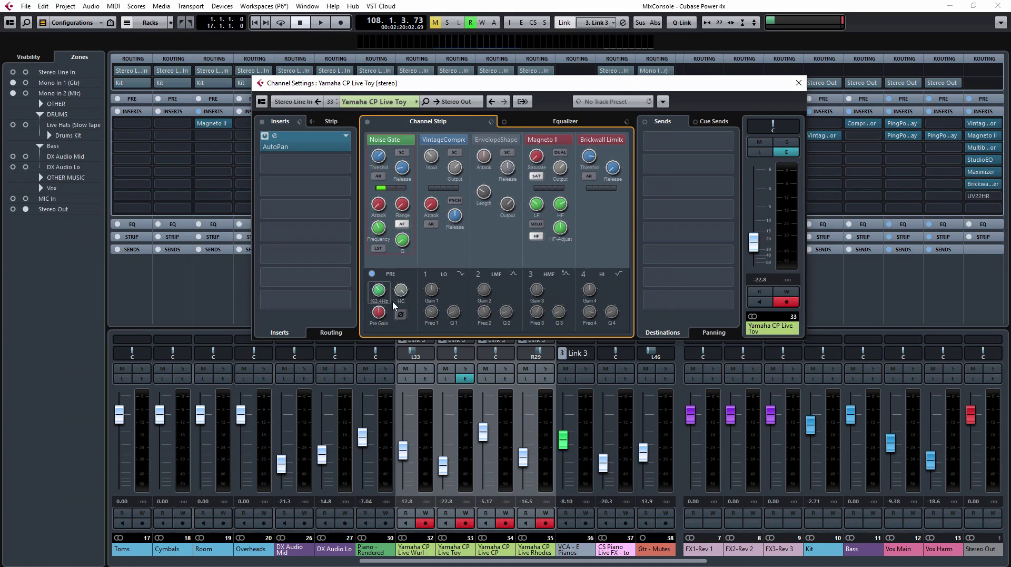
{"action": "left_click_drag", "start_coordinate": [379, 284], "coordinate": [377, 270]}
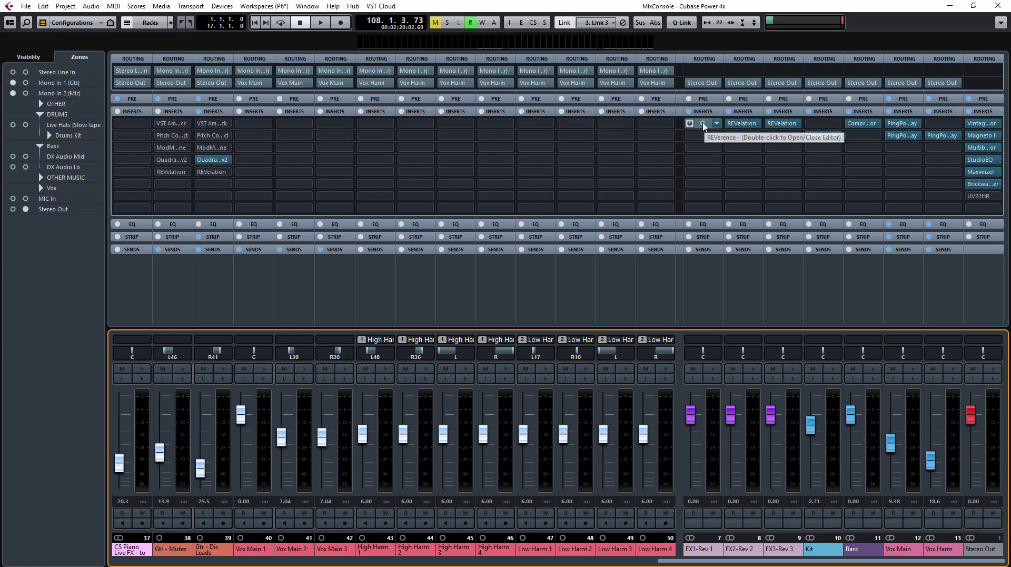
Step: Examine the reverb insert editors of FX1-Rev 1, FX2-Rev 2 and FX3-Rev 3 one after another
{"action": "double_click", "coordinate": [704, 125]}
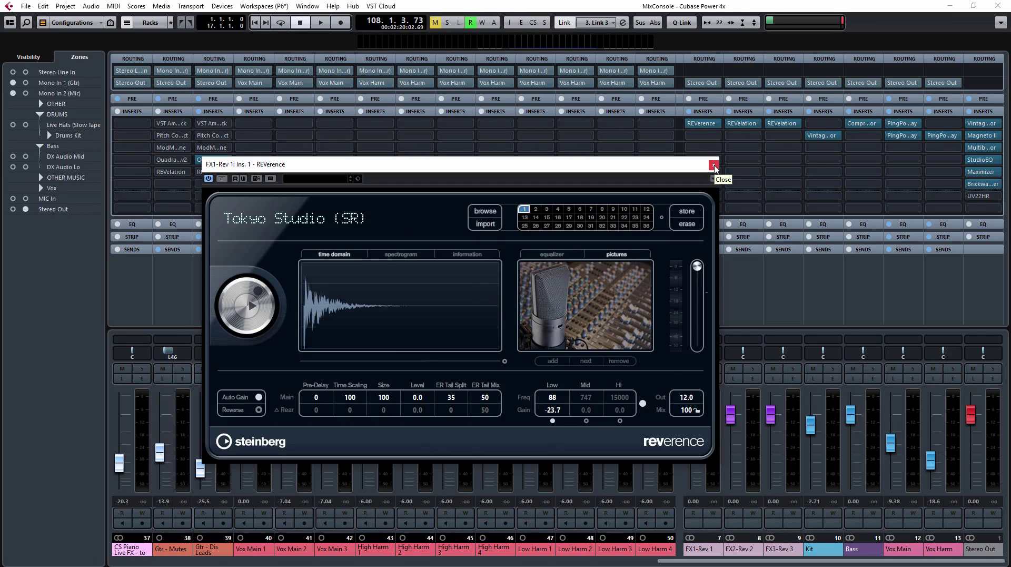
{"action": "left_click", "coordinate": [713, 166]}
{"action": "mouse_move", "coordinate": [745, 126]}
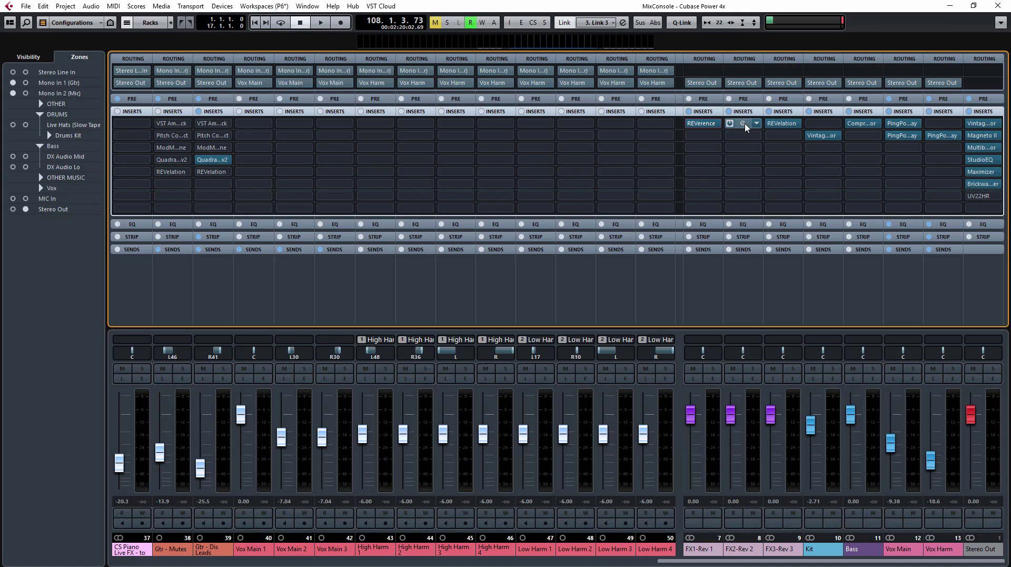
{"action": "left_click", "coordinate": [740, 124]}
{"action": "left_click", "coordinate": [742, 125]}
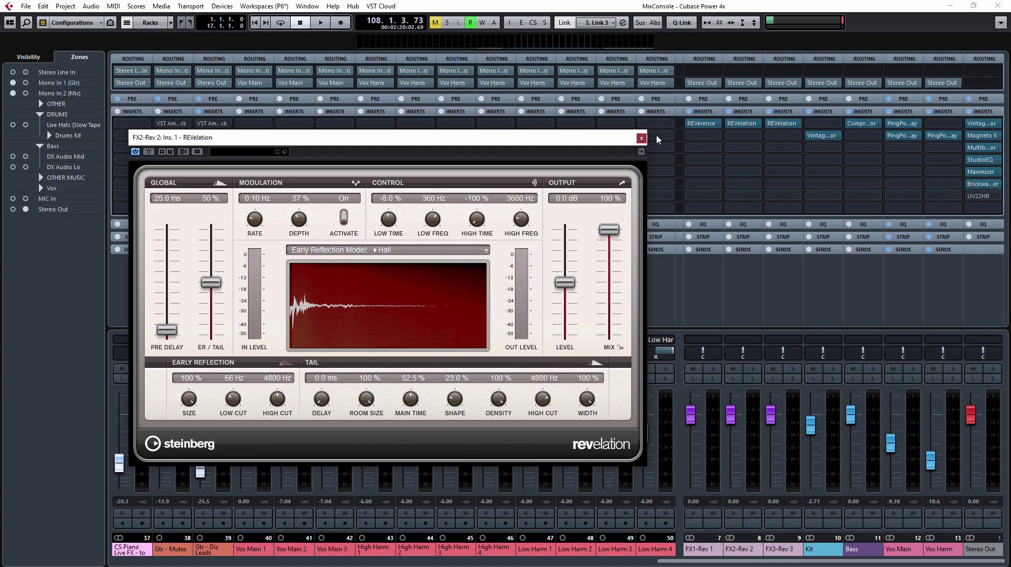
{"action": "left_click", "coordinate": [642, 138]}
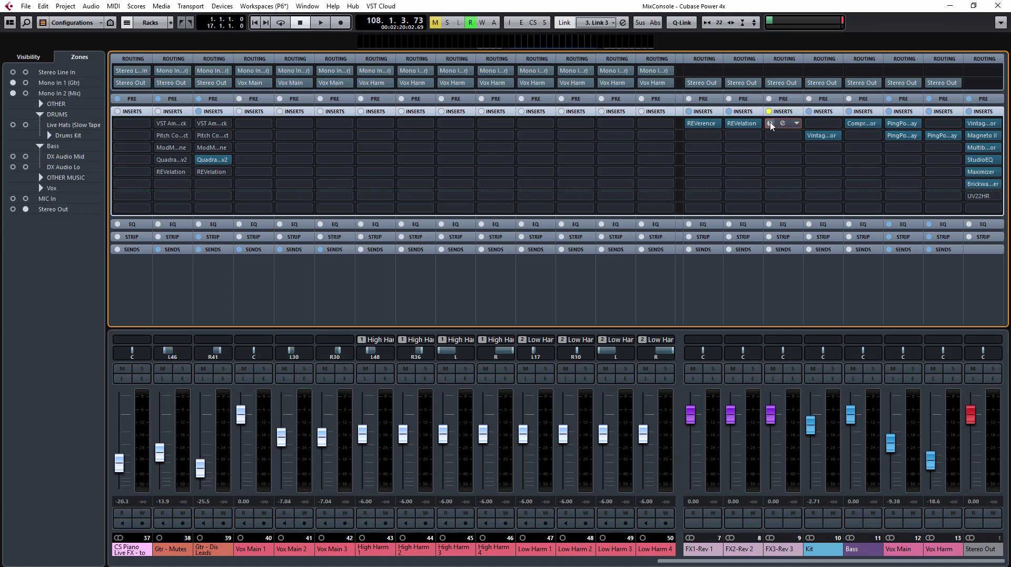
{"action": "left_click", "coordinate": [771, 125]}
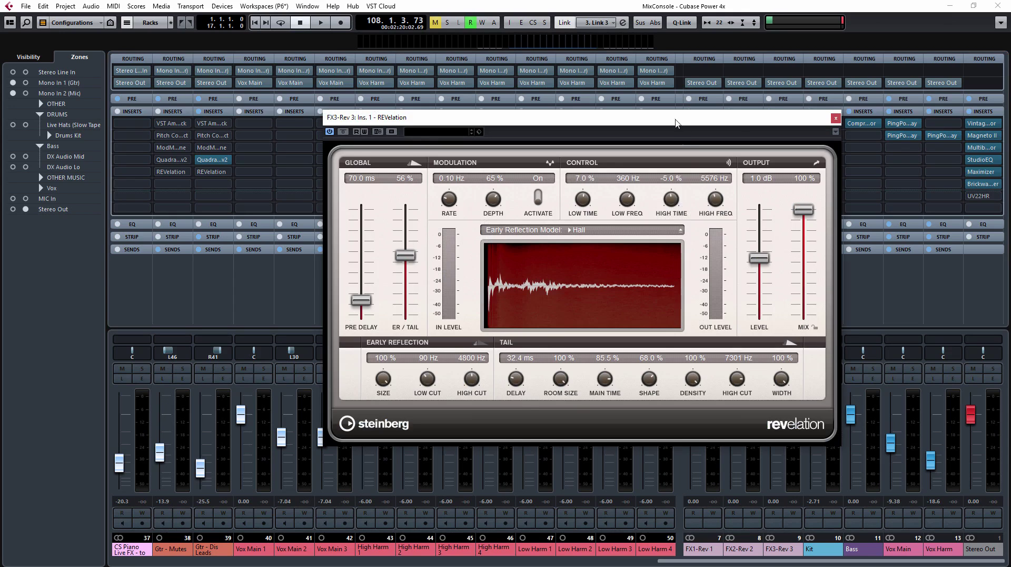
{"action": "left_click_drag", "start_coordinate": [668, 115], "coordinate": [531, 93]}
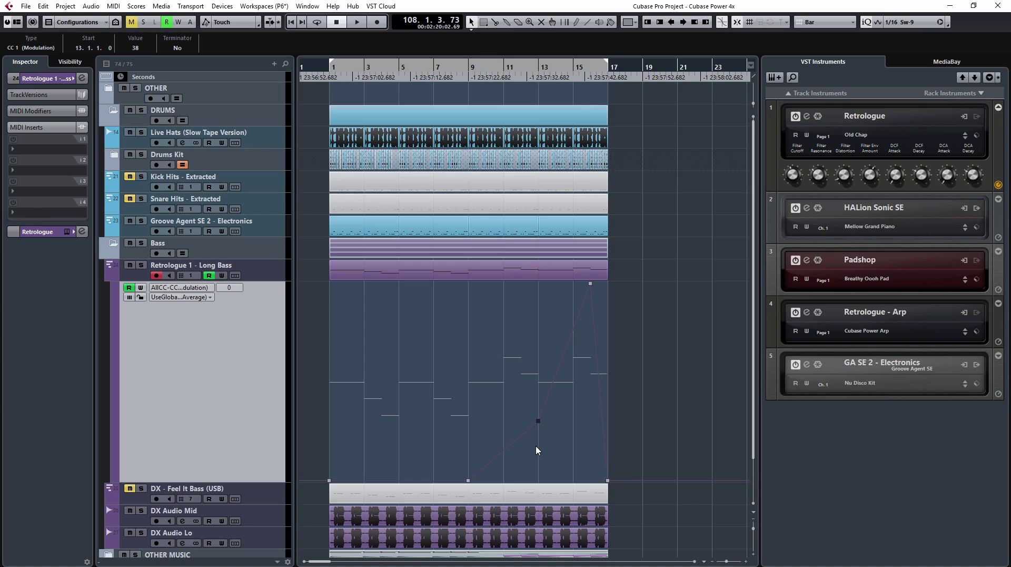
Step: Lower the CC 1 (Modulation) automation point at bar 13 of the Retrologue 1 - Long Bass track to 26
{"action": "mouse_move", "coordinate": [539, 421]}
{"action": "left_mouse_down"}
{"action": "mouse_move", "coordinate": [539, 398]}
{"action": "mouse_move", "coordinate": [540, 440]}
{"action": "left_mouse_up"}
Step: Open the Automation Panel, view the available automation modes, and close the panel
{"action": "left_click", "coordinate": [64, 6]}
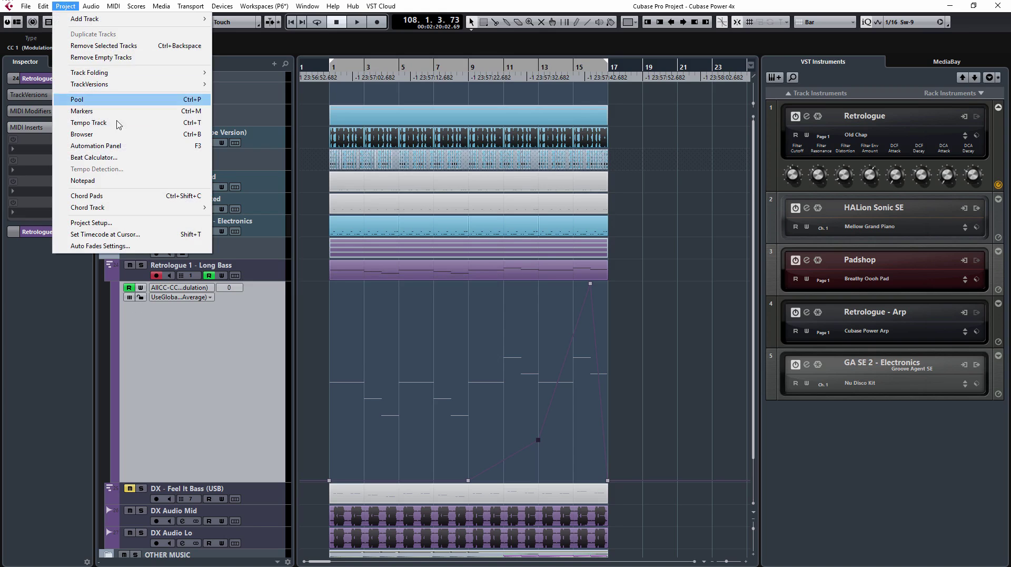
{"action": "left_click", "coordinate": [96, 146]}
{"action": "left_click_drag", "start_coordinate": [618, 285], "coordinate": [331, 166]}
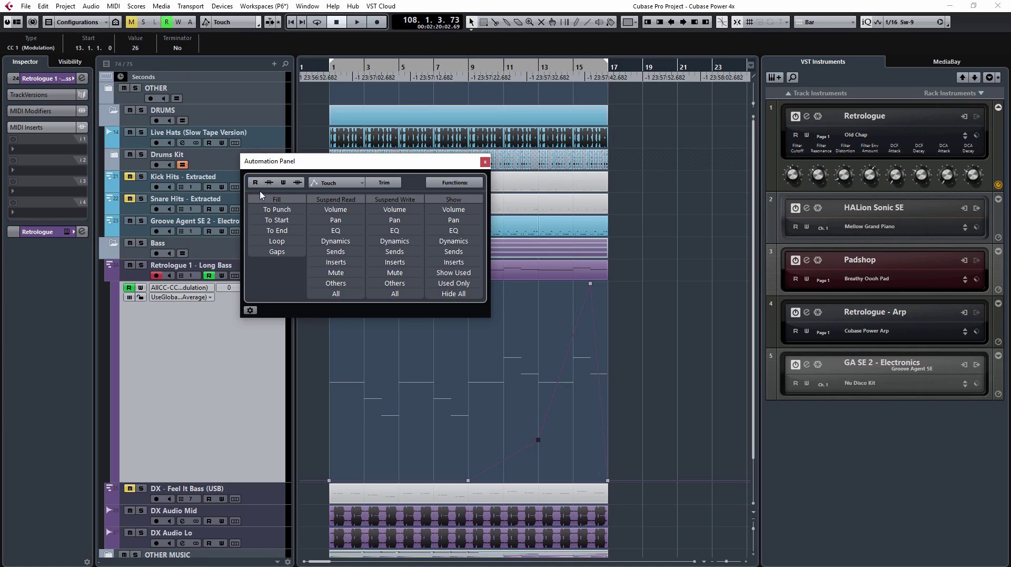
{"action": "left_click", "coordinate": [362, 183]}
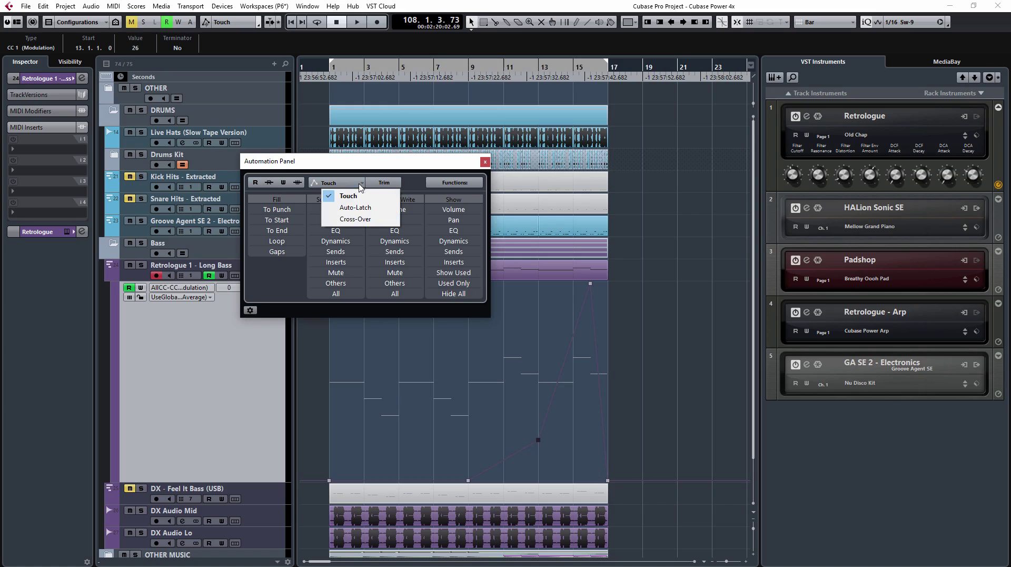
{"action": "left_click", "coordinate": [413, 182]}
{"action": "left_click", "coordinate": [485, 162]}
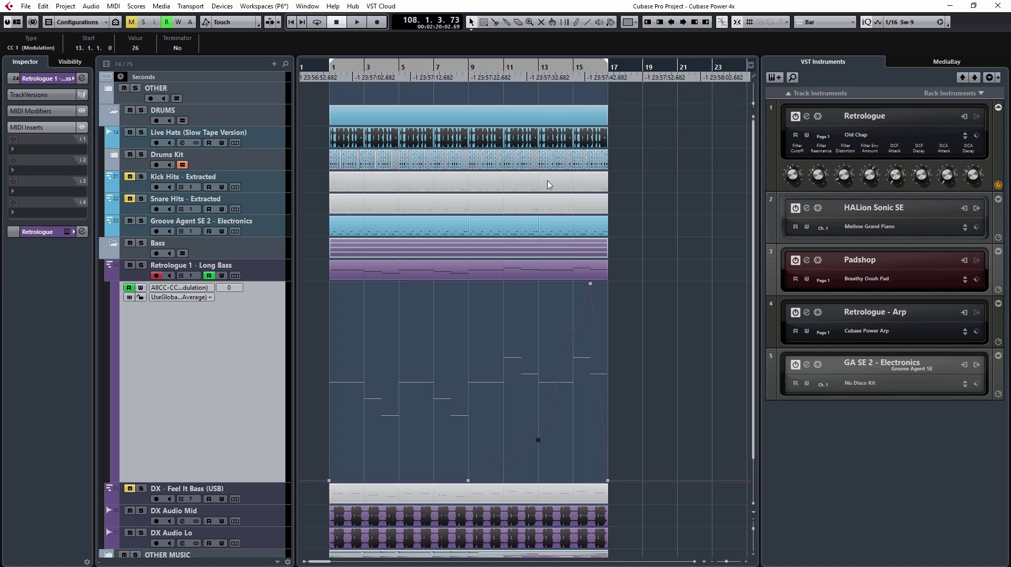